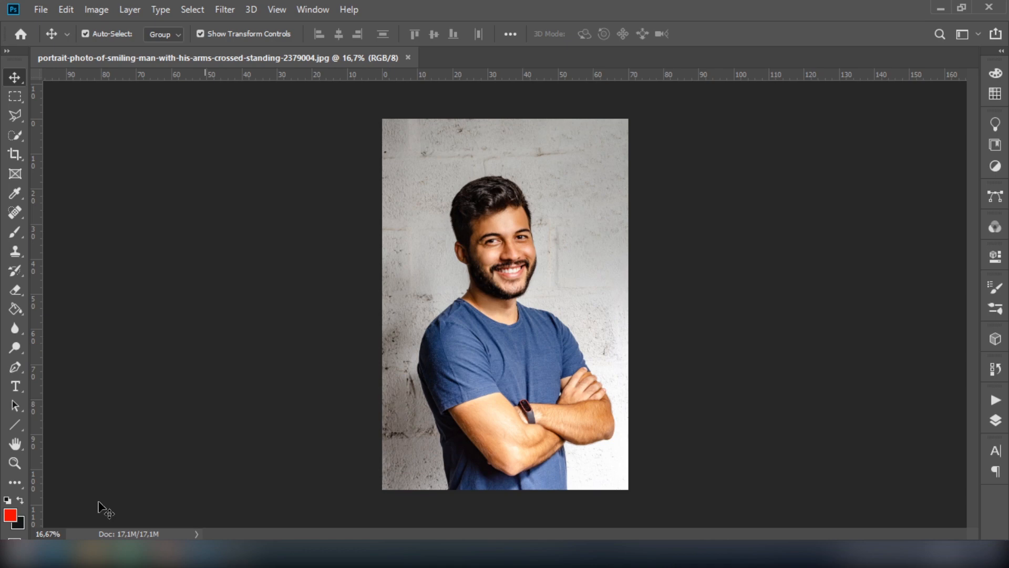
Step: Start a Pen tool path at the shirt's bottom hem and trace upward along the left torso edge in the photo
{"action": "left_click", "coordinate": [19, 459]}
{"action": "left_click_drag", "start_coordinate": [557, 499], "coordinate": [603, 522]}
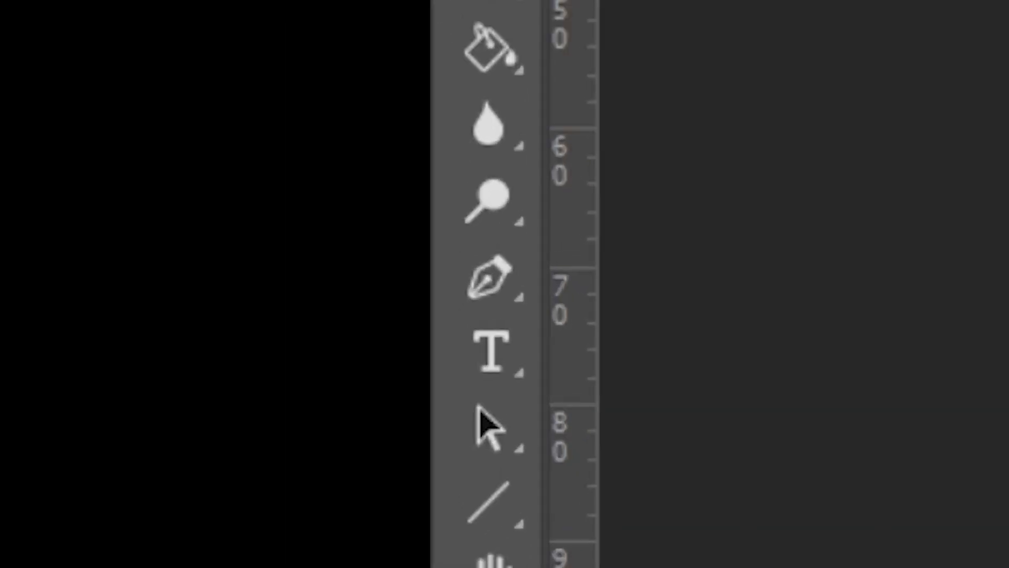
{"action": "scroll", "coordinate": [592, 474], "scroll_direction": "down", "scroll_amount": 5}
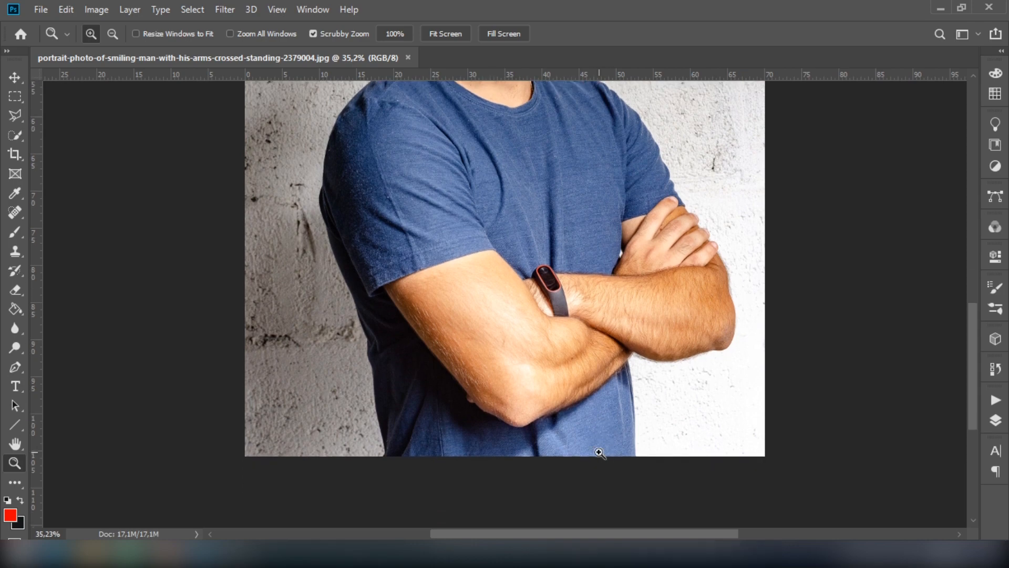
{"action": "left_click_drag", "start_coordinate": [596, 451], "coordinate": [616, 452]}
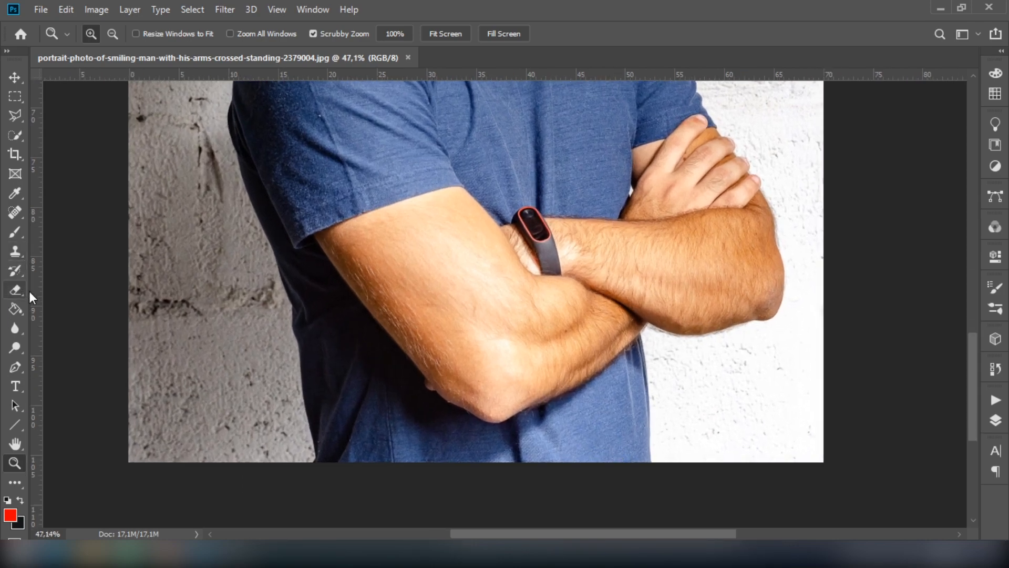
{"action": "left_click", "coordinate": [21, 368]}
{"action": "key", "text": "z"}
{"action": "left_click_drag", "start_coordinate": [283, 467], "coordinate": [330, 481]}
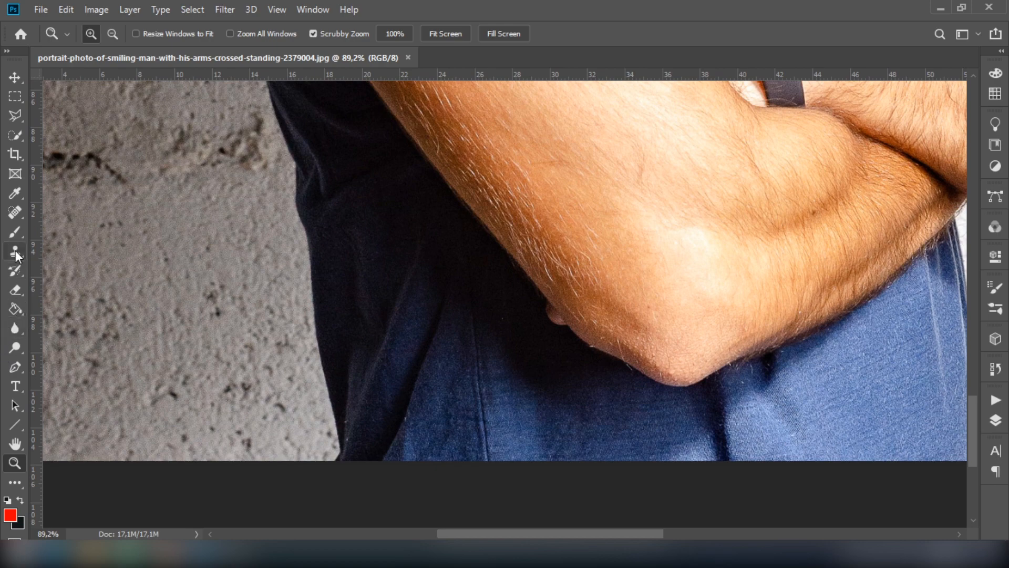
{"action": "left_click", "coordinate": [16, 370]}
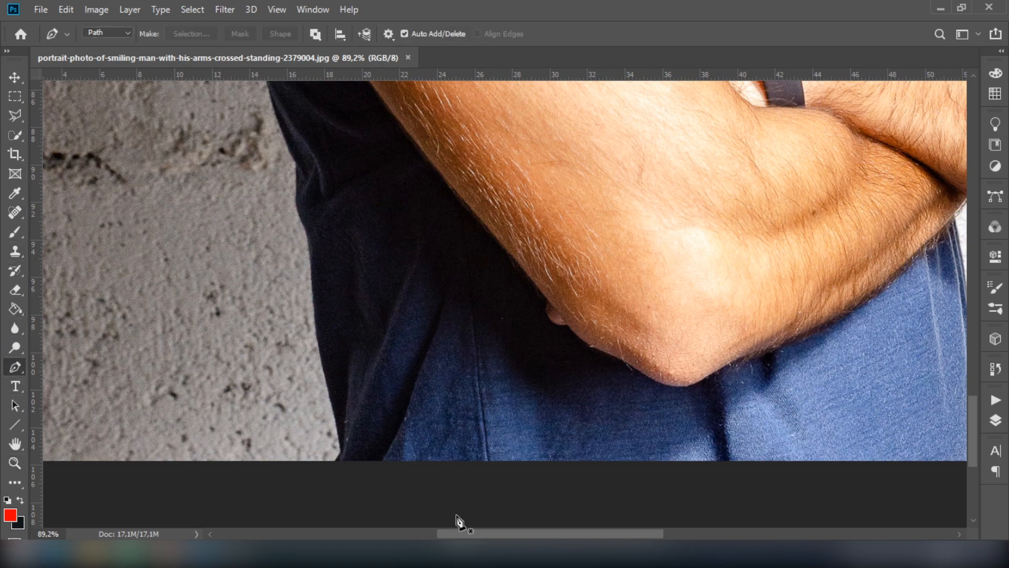
{"action": "left_click", "coordinate": [339, 466]}
{"action": "scroll", "coordinate": [345, 481], "scroll_direction": "up", "scroll_amount": 2}
{"action": "left_click_drag", "start_coordinate": [317, 413], "coordinate": [293, 349]}
{"action": "scroll", "coordinate": [313, 381], "scroll_direction": "up", "scroll_amount": 1}
{"action": "scroll", "coordinate": [307, 349], "scroll_direction": "up", "scroll_amount": 1}
{"action": "scroll", "coordinate": [294, 310], "scroll_direction": "up", "scroll_amount": 2}
{"action": "left_click_drag", "start_coordinate": [295, 306], "coordinate": [270, 317]}
{"action": "scroll", "coordinate": [298, 315], "scroll_direction": "up", "scroll_amount": 1}
{"action": "scroll", "coordinate": [298, 301], "scroll_direction": "up", "scroll_amount": 1}
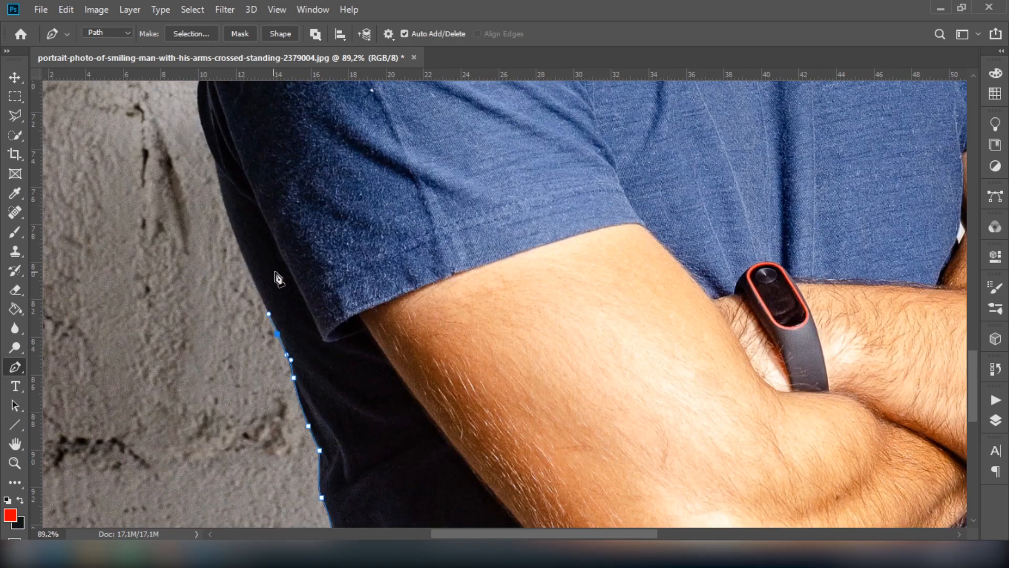
Step: Continue the path up the outer edge of the photo's left sleeve toward the shoulder
{"action": "scroll", "coordinate": [276, 277], "scroll_direction": "up", "scroll_amount": 3}
{"action": "left_click_drag", "start_coordinate": [316, 352], "coordinate": [312, 340]}
{"action": "left_click_drag", "start_coordinate": [298, 284], "coordinate": [294, 274]}
{"action": "scroll", "coordinate": [294, 278], "scroll_direction": "up", "scroll_amount": 5}
{"action": "left_click_drag", "start_coordinate": [281, 281], "coordinate": [301, 266]}
{"action": "scroll", "coordinate": [303, 278], "scroll_direction": "up", "scroll_amount": 4}
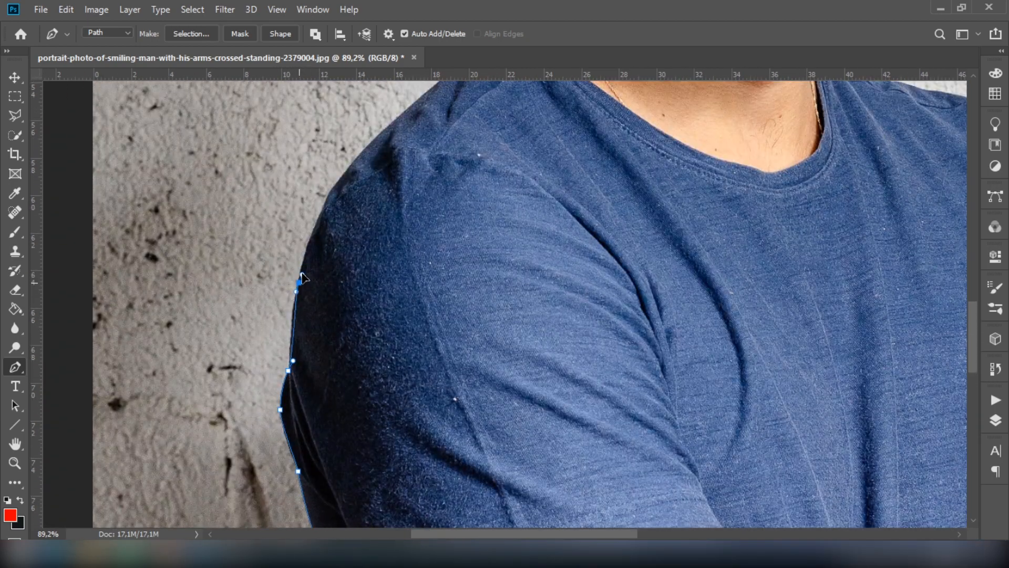
Step: Trace the path over the photo's left shoulder up to the tip of the collar
{"action": "scroll", "coordinate": [336, 271], "scroll_direction": "up", "scroll_amount": 3}
{"action": "scroll", "coordinate": [341, 273], "scroll_direction": "up", "scroll_amount": 1}
{"action": "left_click_drag", "start_coordinate": [319, 311], "coordinate": [328, 287]}
{"action": "scroll", "coordinate": [363, 310], "scroll_direction": "up", "scroll_amount": 2}
{"action": "scroll", "coordinate": [391, 336], "scroll_direction": "up", "scroll_amount": 2}
{"action": "left_click_drag", "start_coordinate": [360, 326], "coordinate": [457, 291]}
{"action": "scroll", "coordinate": [443, 320], "scroll_direction": "up", "scroll_amount": 3}
{"action": "left_click", "coordinate": [541, 318]}
{"action": "left_click", "coordinate": [500, 330]}
{"action": "left_click", "coordinate": [511, 332]}
Step: Trace the path along the shirt's neckline, across the chest and up the far side of the neck opening
{"action": "left_click_drag", "start_coordinate": [578, 358], "coordinate": [465, 344]}
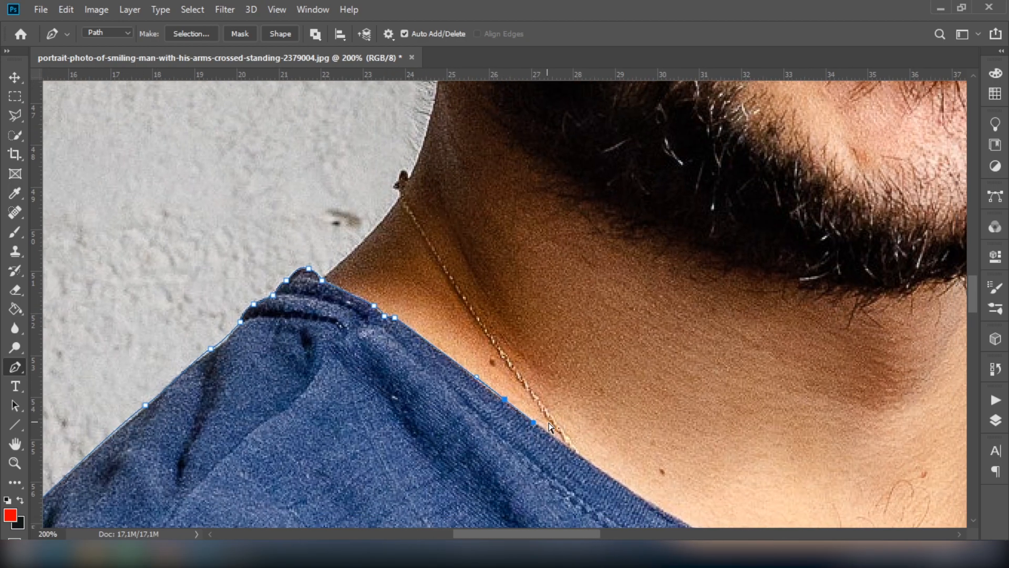
{"action": "left_click", "coordinate": [506, 400]}
{"action": "left_click", "coordinate": [520, 389]}
{"action": "left_click_drag", "start_coordinate": [580, 399], "coordinate": [620, 411]}
{"action": "left_click_drag", "start_coordinate": [572, 417], "coordinate": [651, 406]}
{"action": "scroll", "coordinate": [651, 405], "scroll_direction": "right", "scroll_amount": 1}
{"action": "scroll", "coordinate": [650, 404], "scroll_direction": "up", "scroll_amount": 1}
{"action": "left_click_drag", "start_coordinate": [649, 398], "coordinate": [659, 384]}
{"action": "scroll", "coordinate": [662, 394], "scroll_direction": "up", "scroll_amount": 2}
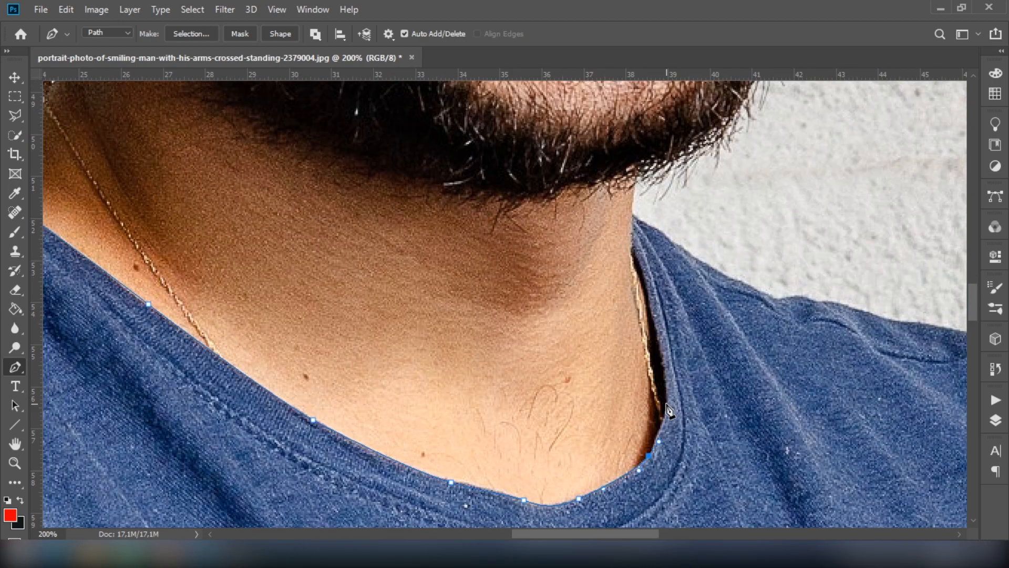
Step: Bring the path around the right collar tip and along the start of the right shoulder
{"action": "left_click", "coordinate": [632, 215]}
{"action": "left_click", "coordinate": [653, 226]}
{"action": "scroll", "coordinate": [674, 243], "scroll_direction": "right", "scroll_amount": 1}
{"action": "left_click", "coordinate": [688, 276]}
{"action": "scroll", "coordinate": [712, 284], "scroll_direction": "right", "scroll_amount": 1}
{"action": "mouse_move", "coordinate": [701, 297]}
{"action": "left_mouse_down"}
{"action": "mouse_move", "coordinate": [720, 302]}
{"action": "mouse_move", "coordinate": [690, 313]}
{"action": "left_mouse_up"}
{"action": "scroll", "coordinate": [711, 302], "scroll_direction": "right", "scroll_amount": 3}
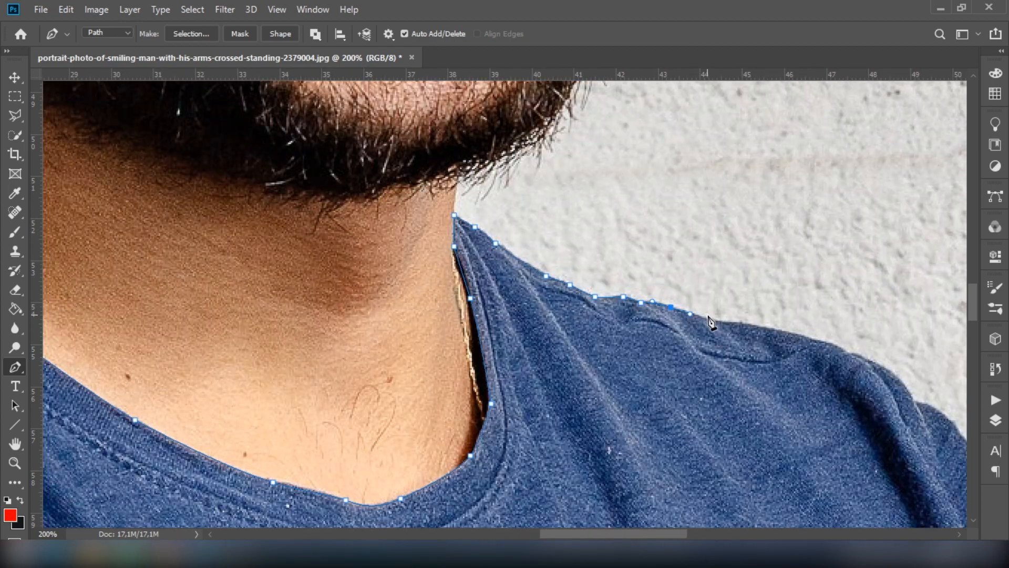
{"action": "scroll", "coordinate": [846, 350], "scroll_direction": "right", "scroll_amount": 3}
Step: Continue the path around the curve of the right shoulder onto the upper sleeve
{"action": "left_click", "coordinate": [739, 365]}
{"action": "left_click", "coordinate": [772, 398]}
{"action": "scroll", "coordinate": [790, 407], "scroll_direction": "right", "scroll_amount": 4}
{"action": "left_click", "coordinate": [648, 371]}
{"action": "left_click", "coordinate": [681, 405]}
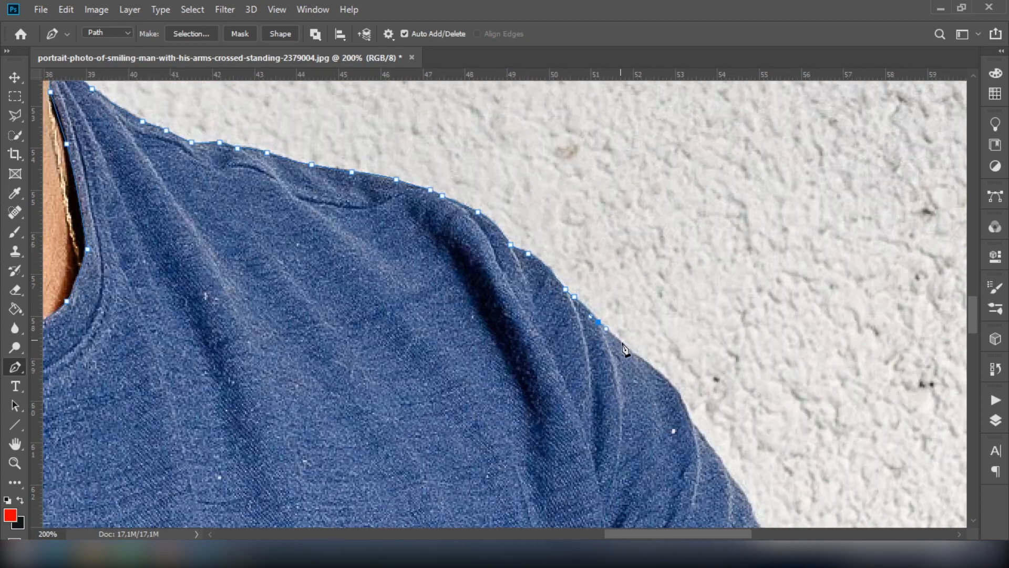
{"action": "left_click", "coordinate": [638, 357]}
{"action": "left_click_drag", "start_coordinate": [575, 323], "coordinate": [580, 329]}
{"action": "left_click", "coordinate": [595, 359]}
{"action": "left_click", "coordinate": [629, 406]}
Step: Trace the path down the outer edge of the right sleeve to its cuff corner
{"action": "scroll", "coordinate": [652, 420], "scroll_direction": "down", "scroll_amount": 1}
{"action": "scroll", "coordinate": [669, 439], "scroll_direction": "down", "scroll_amount": 2}
{"action": "left_click", "coordinate": [574, 335]}
{"action": "left_click", "coordinate": [593, 393]}
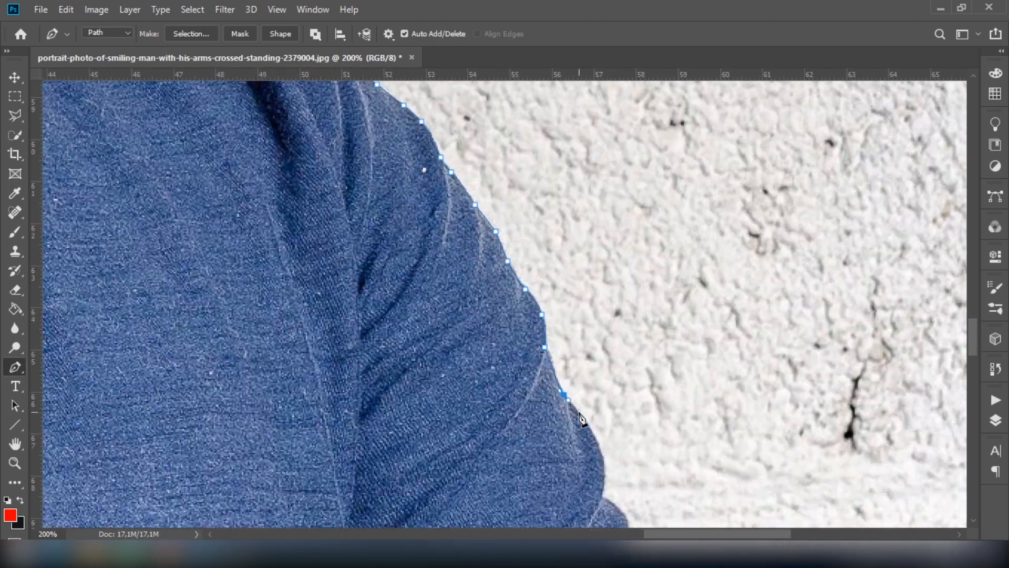
{"action": "left_click", "coordinate": [596, 437]}
{"action": "left_click", "coordinate": [554, 439]}
{"action": "scroll", "coordinate": [609, 484], "scroll_direction": "down", "scroll_amount": 1}
{"action": "left_click", "coordinate": [547, 414]}
{"action": "left_click", "coordinate": [549, 448]}
{"action": "left_click", "coordinate": [563, 464]}
{"action": "scroll", "coordinate": [603, 446], "scroll_direction": "down", "scroll_amount": 3}
{"action": "scroll", "coordinate": [602, 447], "scroll_direction": "right", "scroll_amount": 1}
{"action": "left_click_drag", "start_coordinate": [547, 379], "coordinate": [551, 384]}
{"action": "left_click", "coordinate": [559, 394]}
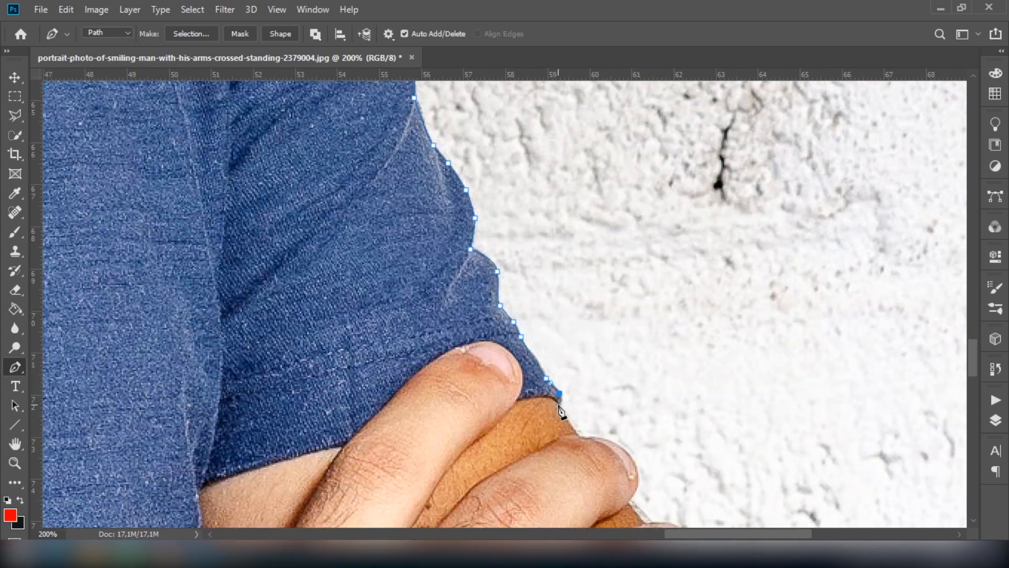
Step: Trace the path along the right cuff around the fingertips and down the shirt's edge beside the inner arm
{"action": "left_click", "coordinate": [347, 444]}
{"action": "left_click", "coordinate": [285, 489]}
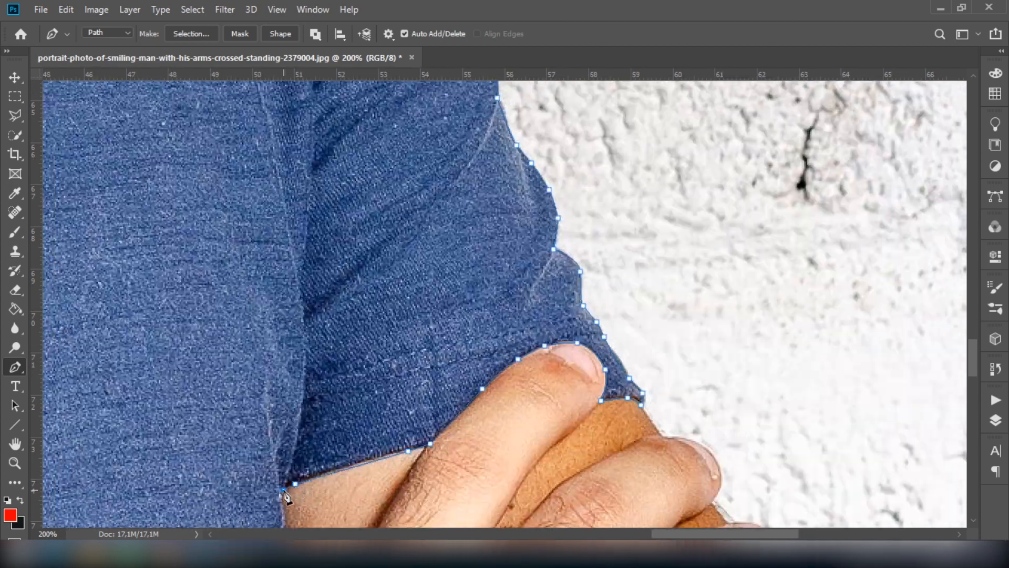
{"action": "scroll", "coordinate": [287, 486], "scroll_direction": "down", "scroll_amount": 5}
{"action": "left_click", "coordinate": [278, 435]}
{"action": "scroll", "coordinate": [279, 450], "scroll_direction": "down", "scroll_amount": 3}
Step: Trace the path along the upper edge of the crossed forearm to the wristband
{"action": "left_click", "coordinate": [226, 452]}
{"action": "scroll", "coordinate": [228, 457], "scroll_direction": "left", "scroll_amount": 7}
{"action": "left_click", "coordinate": [205, 459]}
{"action": "left_click_drag", "start_coordinate": [164, 415], "coordinate": [148, 411]}
{"action": "scroll", "coordinate": [164, 425], "scroll_direction": "up", "scroll_amount": 1}
{"action": "scroll", "coordinate": [164, 426], "scroll_direction": "left", "scroll_amount": 4}
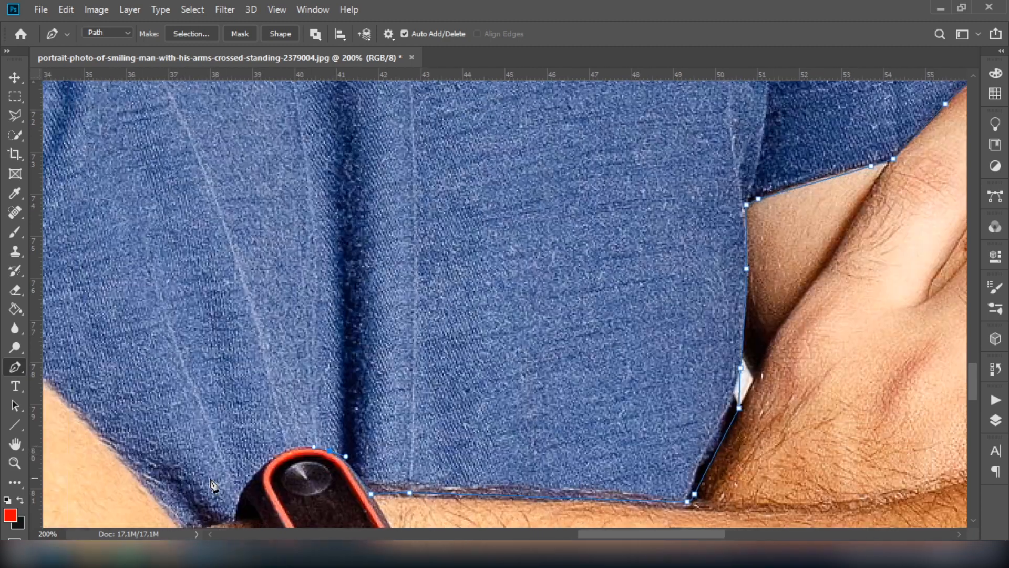
Step: Take the path around the wristband and up the inner edge of the left arm to the sleeve opening
{"action": "left_click", "coordinate": [234, 520]}
{"action": "left_click", "coordinate": [212, 509]}
{"action": "scroll", "coordinate": [213, 505], "scroll_direction": "left", "scroll_amount": 5}
{"action": "left_click", "coordinate": [252, 420]}
{"action": "left_click_drag", "start_coordinate": [188, 351], "coordinate": [175, 345]}
{"action": "scroll", "coordinate": [179, 349], "scroll_direction": "left", "scroll_amount": 4}
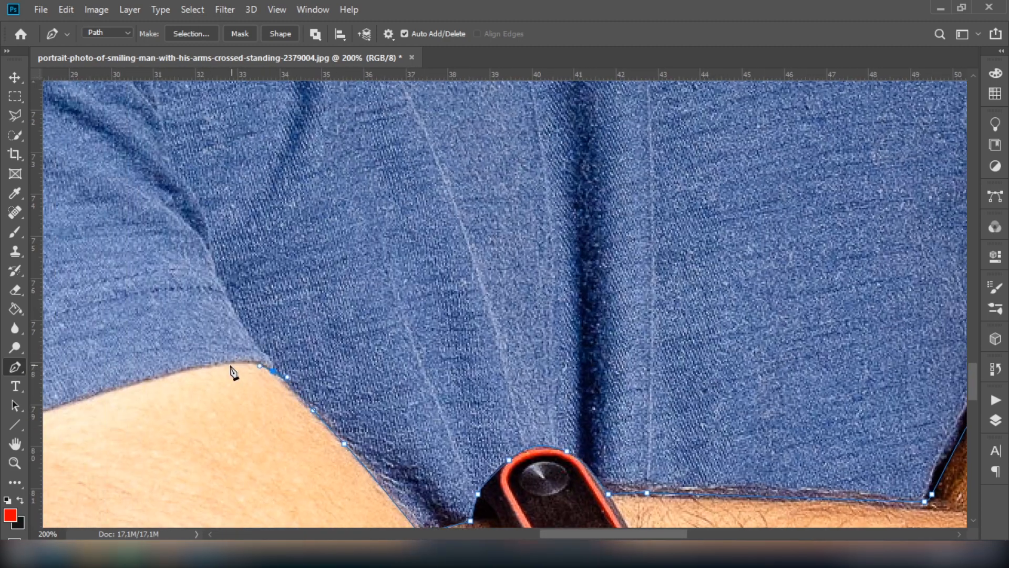
Step: Trace the path along the left sleeve's hem to the outer edge of the arm
{"action": "left_click_drag", "start_coordinate": [229, 364], "coordinate": [179, 376]}
{"action": "scroll", "coordinate": [210, 389], "scroll_direction": "left", "scroll_amount": 8}
{"action": "left_click", "coordinate": [259, 413]}
{"action": "scroll", "coordinate": [236, 431], "scroll_direction": "left", "scroll_amount": 4}
{"action": "left_click", "coordinate": [243, 376]}
{"action": "left_click_drag", "start_coordinate": [295, 412], "coordinate": [243, 434]}
Step: Trace the path down the left arm's edge from the sleeve hem to the elbow, excluding the skin
{"action": "scroll", "coordinate": [169, 471], "scroll_direction": "down", "scroll_amount": 6}
{"action": "left_click_drag", "start_coordinate": [228, 317], "coordinate": [252, 353]}
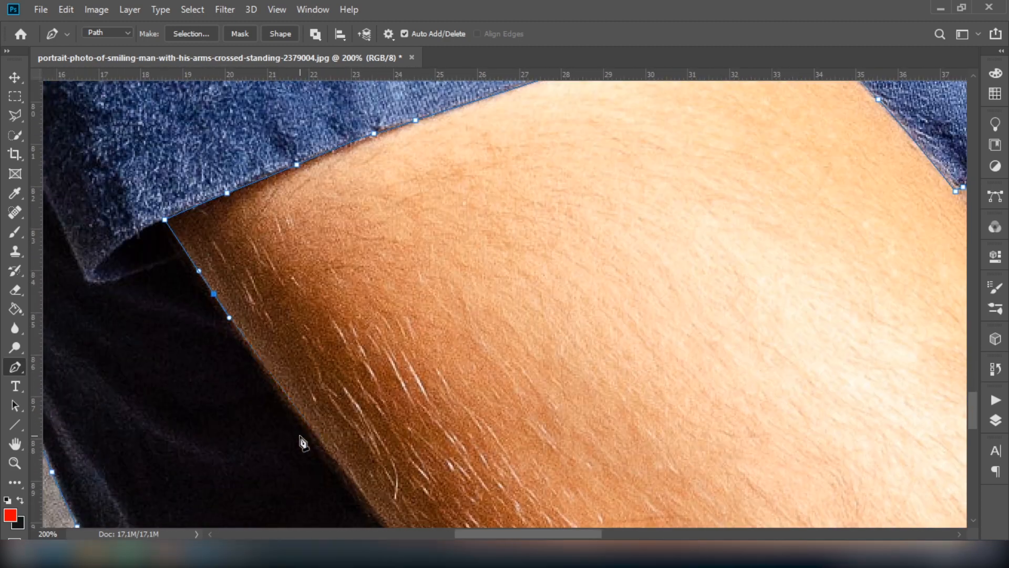
{"action": "scroll", "coordinate": [310, 439], "scroll_direction": "down", "scroll_amount": 5}
{"action": "left_click_drag", "start_coordinate": [397, 311], "coordinate": [417, 334]}
{"action": "left_click_drag", "start_coordinate": [452, 475], "coordinate": [297, 311]}
{"action": "left_click_drag", "start_coordinate": [386, 315], "coordinate": [402, 335]}
{"action": "left_click_drag", "start_coordinate": [486, 468], "coordinate": [489, 476]}
{"action": "left_click_drag", "start_coordinate": [542, 505], "coordinate": [481, 361]}
{"action": "left_click_drag", "start_coordinate": [533, 400], "coordinate": [554, 414]}
Step: Carry the path around the elbow and along the underside of the forearm
{"action": "mouse_move", "coordinate": [614, 439]}
{"action": "left_mouse_down"}
{"action": "mouse_move", "coordinate": [644, 461]}
{"action": "mouse_move", "coordinate": [502, 438]}
{"action": "left_mouse_up"}
{"action": "left_click_drag", "start_coordinate": [577, 464], "coordinate": [613, 461]}
{"action": "scroll", "coordinate": [614, 462], "scroll_direction": "right", "scroll_amount": 4}
{"action": "left_click_drag", "start_coordinate": [528, 462], "coordinate": [545, 448]}
{"action": "scroll", "coordinate": [622, 421], "scroll_direction": "right", "scroll_amount": 4}
{"action": "left_click_drag", "start_coordinate": [606, 423], "coordinate": [692, 377]}
{"action": "scroll", "coordinate": [691, 376], "scroll_direction": "right", "scroll_amount": 4}
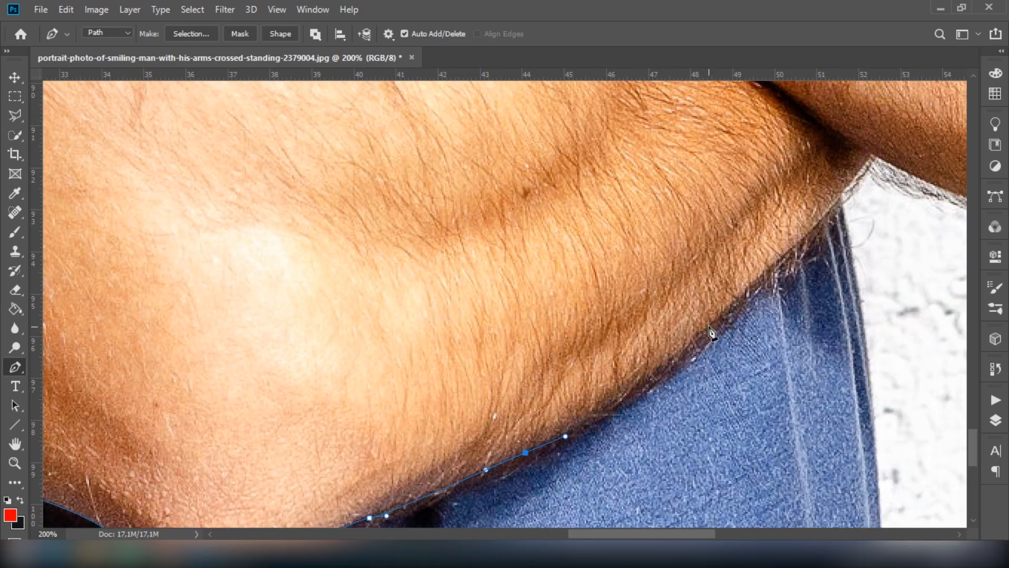
Step: Finish tracing the forearm's underside and turn the path down at the shirt's right side edge
{"action": "left_click_drag", "start_coordinate": [709, 327], "coordinate": [759, 279]}
{"action": "left_click", "coordinate": [718, 269]}
{"action": "scroll", "coordinate": [719, 268], "scroll_direction": "right", "scroll_amount": 4}
{"action": "left_click_drag", "start_coordinate": [529, 297], "coordinate": [541, 286]}
{"action": "left_click", "coordinate": [543, 277]}
{"action": "scroll", "coordinate": [544, 279], "scroll_direction": "down", "scroll_amount": 2}
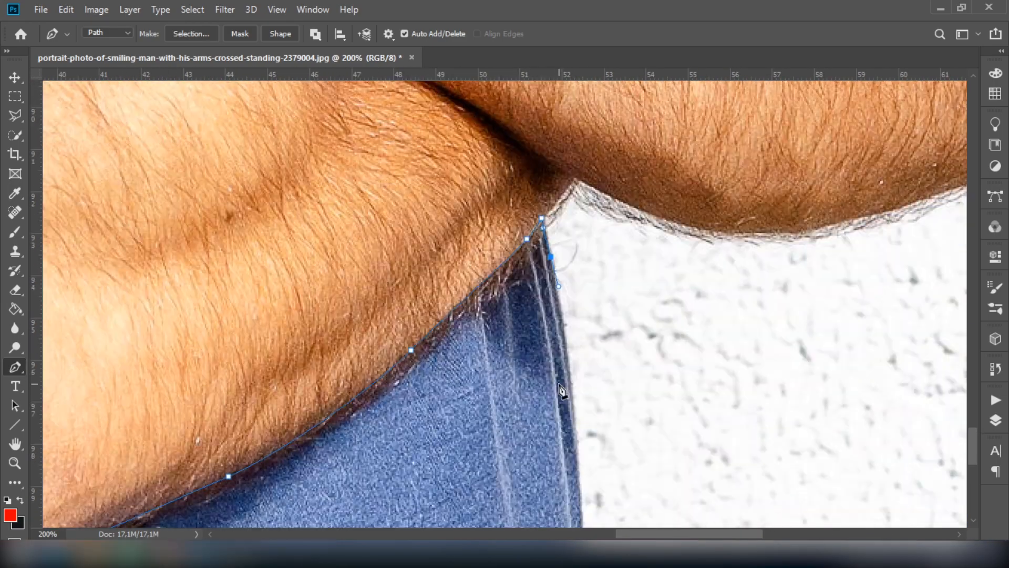
Step: Trace down the shirt's right side edge and close the path along the bottom at its starting point
{"action": "left_click_drag", "start_coordinate": [577, 463], "coordinate": [580, 486]}
{"action": "scroll", "coordinate": [579, 487], "scroll_direction": "down", "scroll_amount": 5}
{"action": "left_click_drag", "start_coordinate": [583, 418], "coordinate": [588, 451]}
{"action": "scroll", "coordinate": [588, 451], "scroll_direction": "down", "scroll_amount": 2}
{"action": "scroll", "coordinate": [588, 451], "scroll_direction": "down", "scroll_amount": 2}
{"action": "left_click", "coordinate": [592, 466]}
{"action": "scroll", "coordinate": [589, 467], "scroll_direction": "left", "scroll_amount": 10}
{"action": "left_click", "coordinate": [182, 478]}
{"action": "left_click", "coordinate": [169, 456]}
{"action": "scroll", "coordinate": [338, 394], "scroll_direction": "down", "scroll_amount": 4}
{"action": "scroll", "coordinate": [421, 399], "scroll_direction": "up", "scroll_amount": 6}
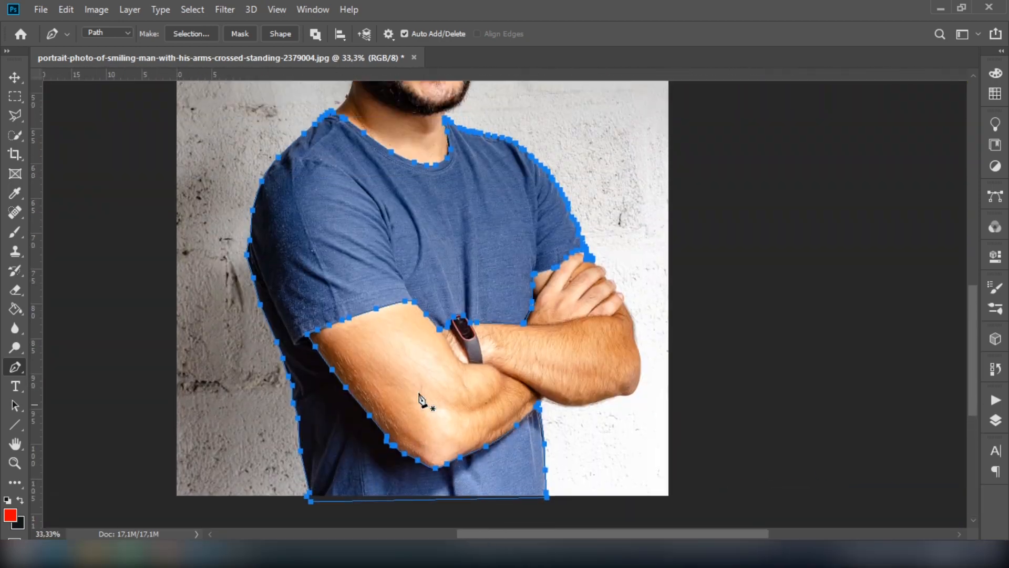
{"action": "scroll", "coordinate": [484, 401], "scroll_direction": "down", "scroll_amount": 1}
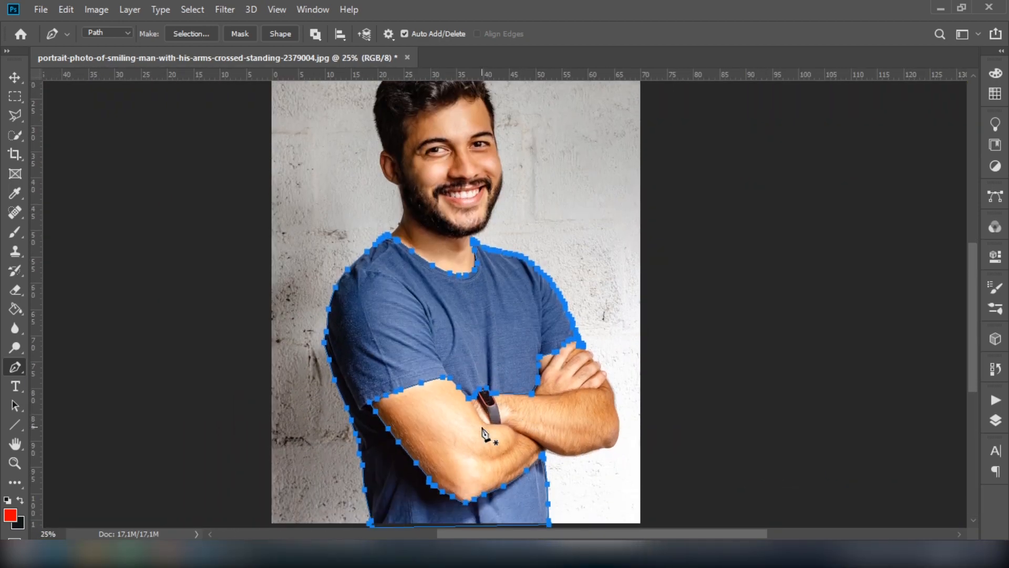
Step: Convert the Background into a regular layer named Layer 0 and add a new empty layer above it
{"action": "left_click", "coordinate": [995, 421]}
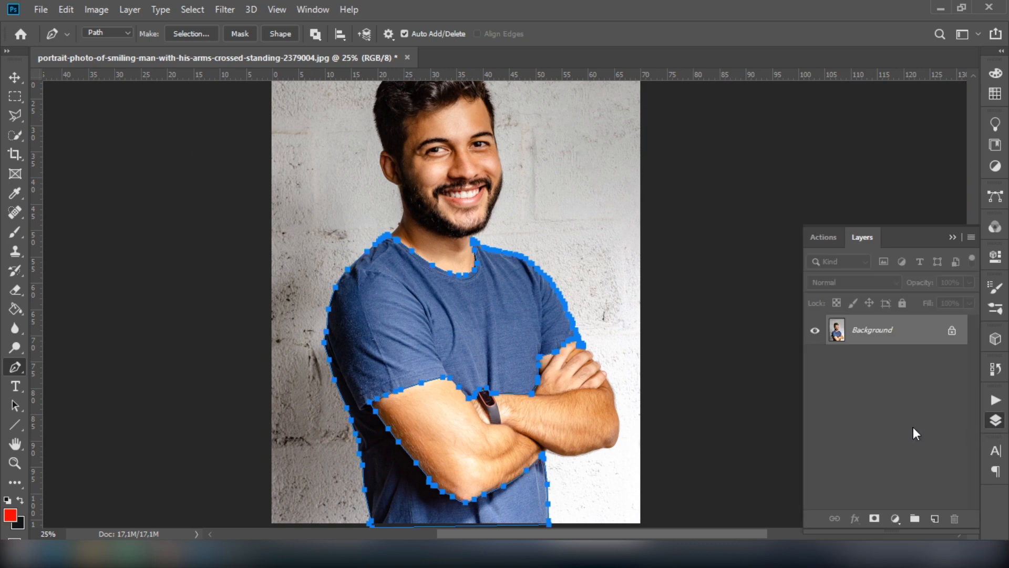
{"action": "right_click", "coordinate": [878, 332]}
{"action": "left_click", "coordinate": [888, 336]}
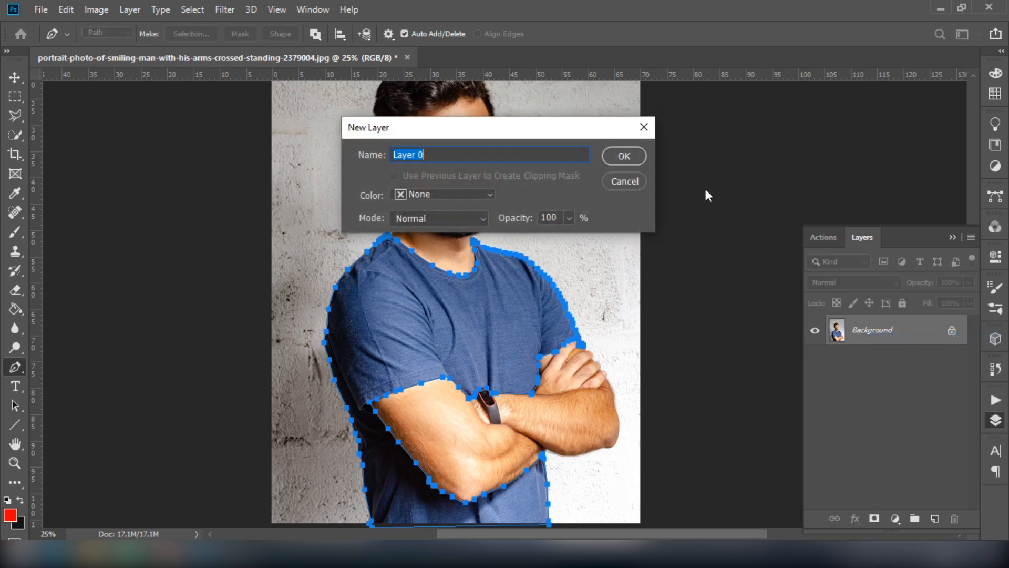
{"action": "left_click", "coordinate": [637, 157]}
{"action": "scroll", "coordinate": [503, 274], "scroll_direction": "down", "scroll_amount": 1}
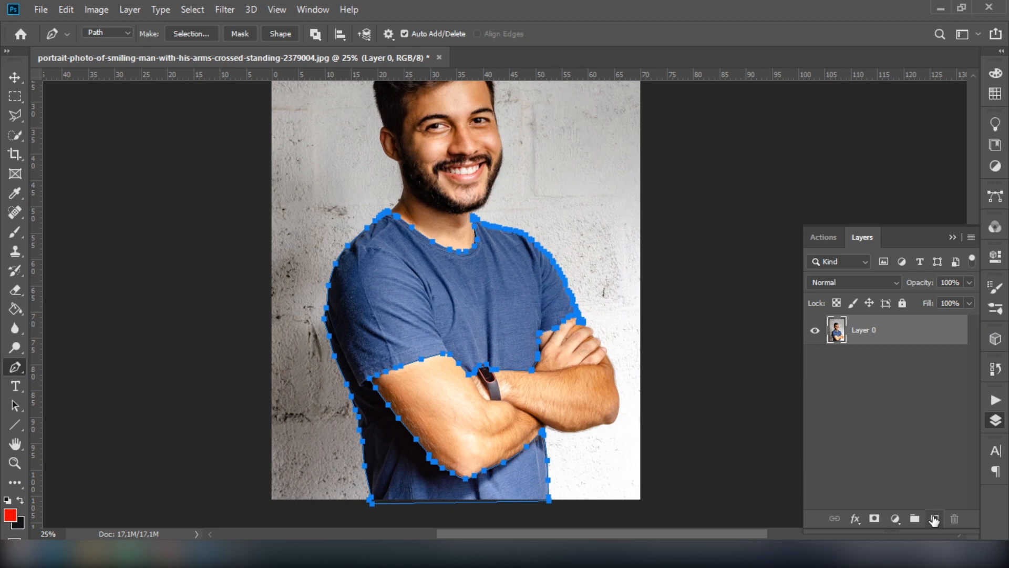
{"action": "left_click", "coordinate": [935, 519]}
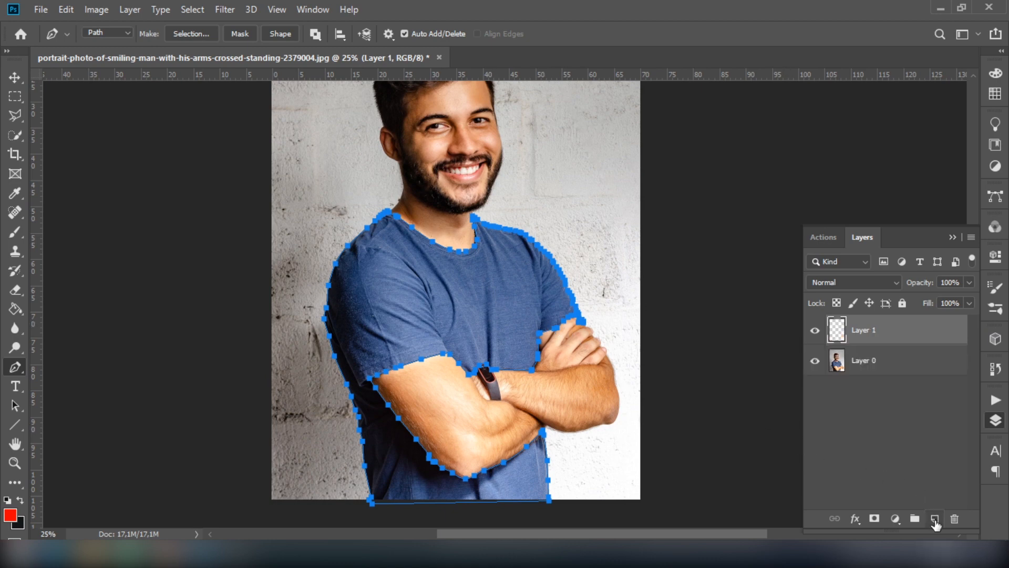
Step: Convert the shirt path into a new anti-aliased selection with a 2-pixel feather radius
{"action": "right_click", "coordinate": [488, 300]}
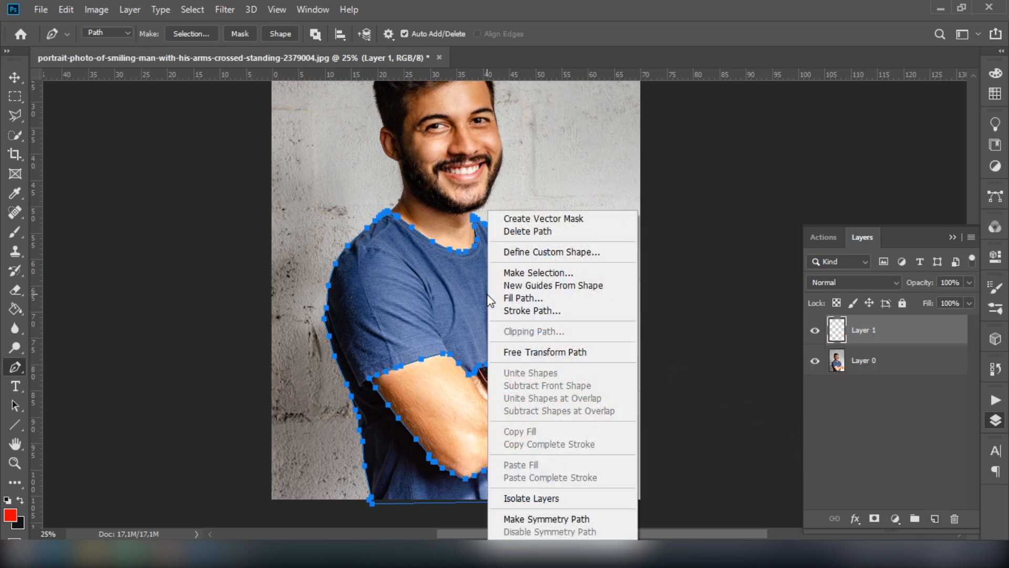
{"action": "left_click", "coordinate": [524, 274]}
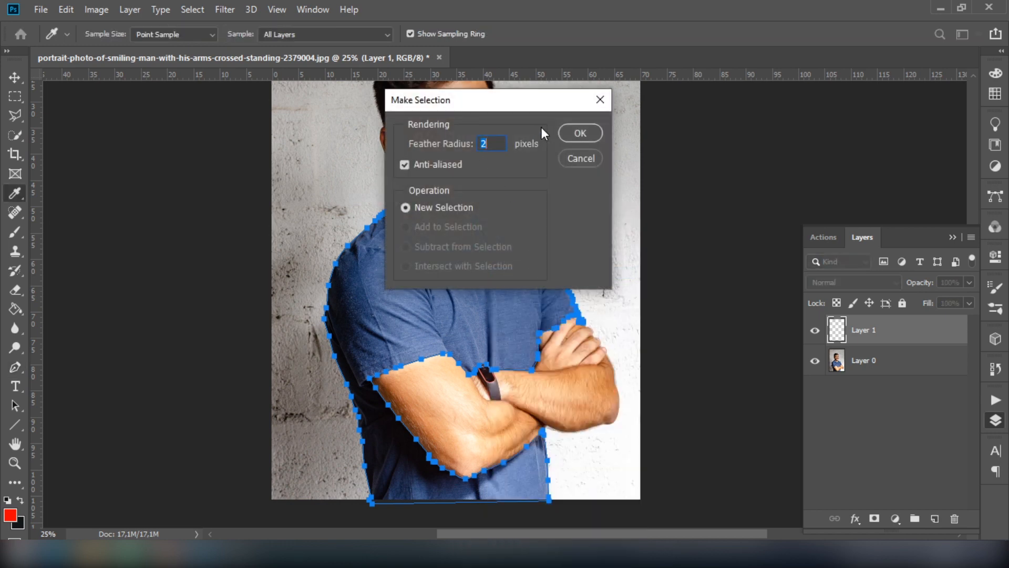
{"action": "left_click", "coordinate": [577, 132]}
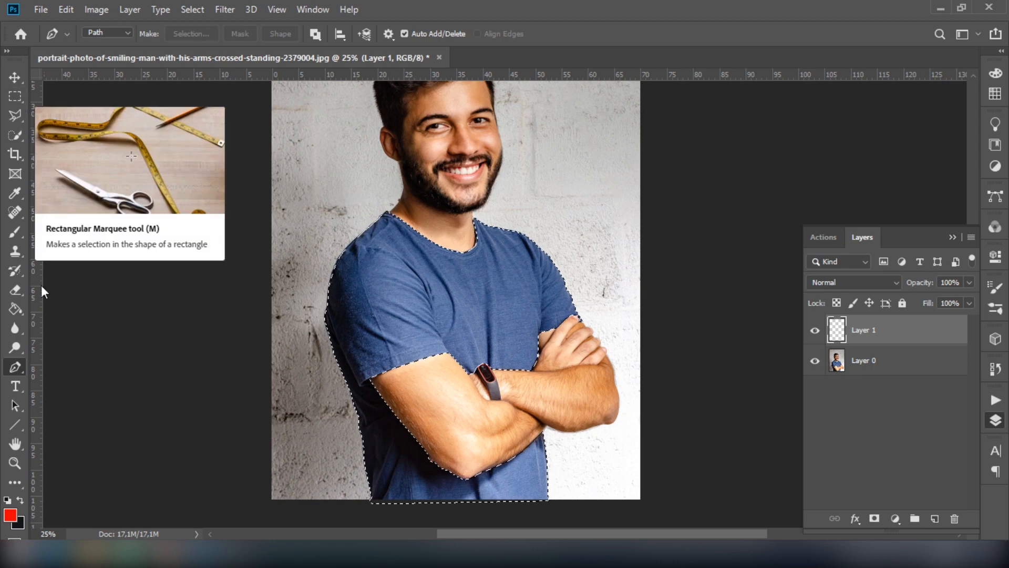
Step: Set the foreground color to a medium green with a hue of 120°
{"action": "left_click", "coordinate": [10, 515]}
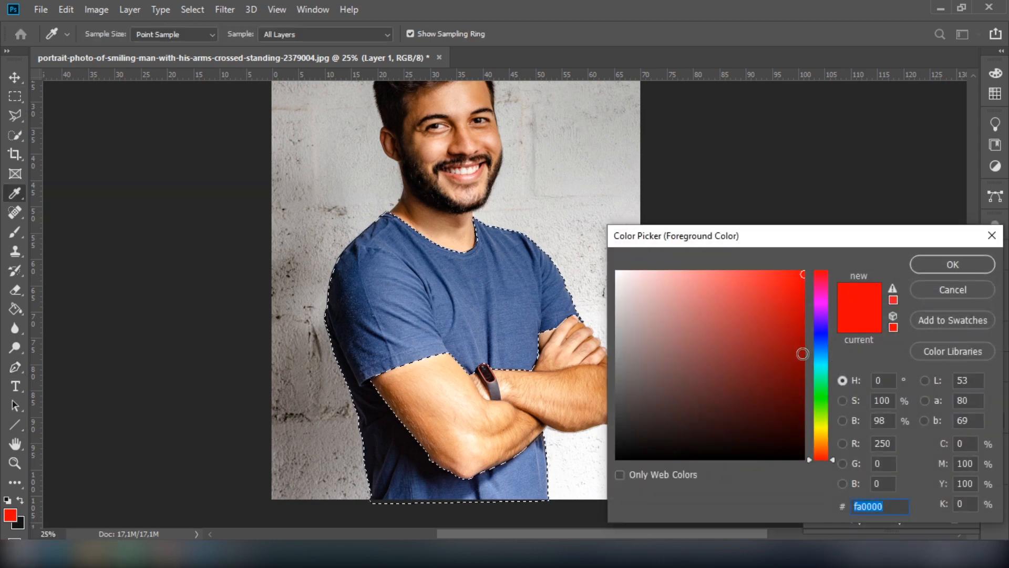
{"action": "left_click", "coordinate": [823, 323]}
{"action": "left_click_drag", "start_coordinate": [823, 321], "coordinate": [818, 395]}
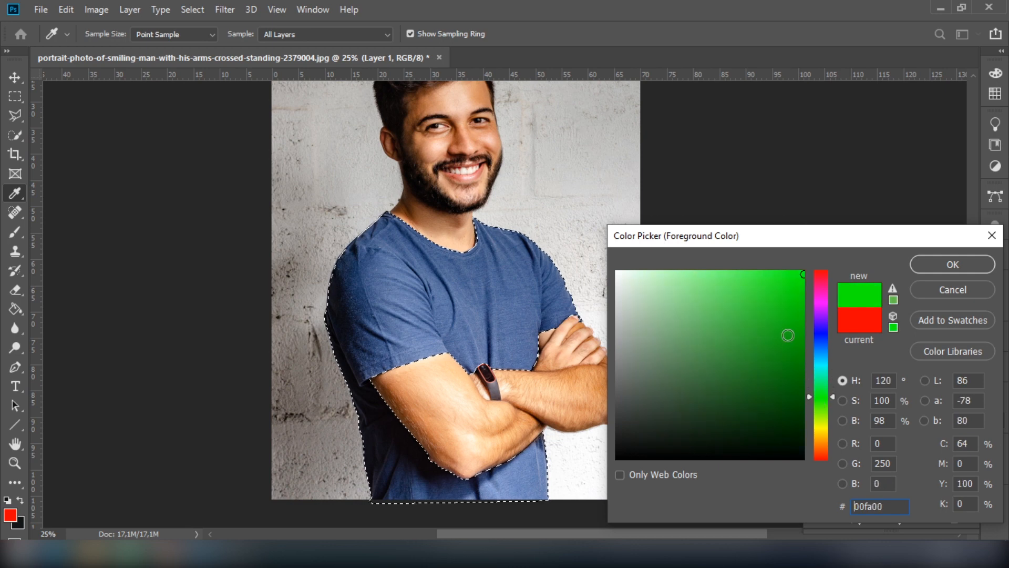
{"action": "mouse_move", "coordinate": [788, 333]}
{"action": "left_mouse_down"}
{"action": "mouse_move", "coordinate": [769, 336]}
{"action": "mouse_move", "coordinate": [768, 308]}
{"action": "left_mouse_up"}
{"action": "left_click", "coordinate": [954, 265]}
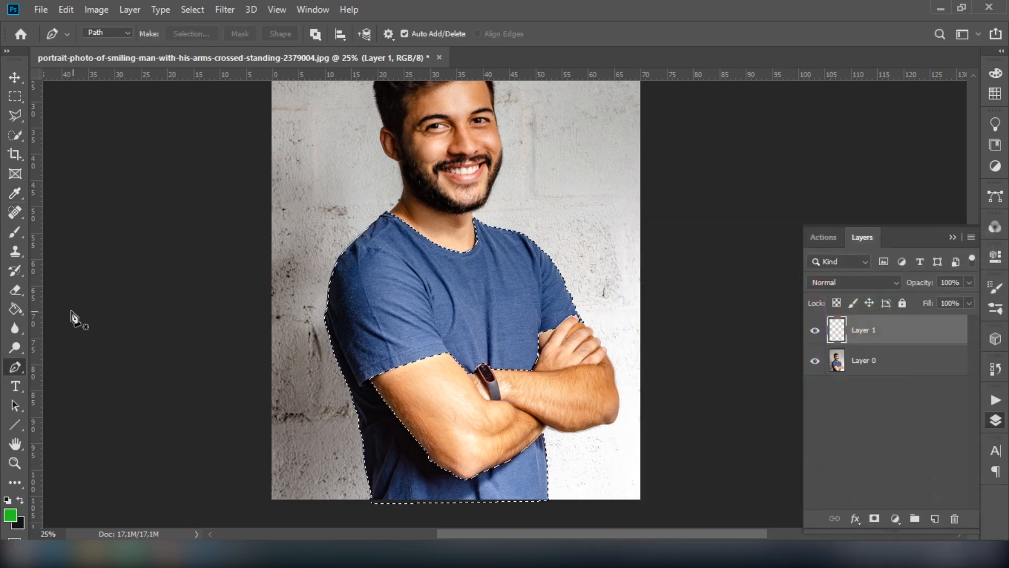
Step: Fill the shirt selection on Layer 1 with the green foreground color using the Paint Bucket, and deselect it
{"action": "left_click", "coordinate": [18, 305]}
{"action": "left_click", "coordinate": [400, 295]}
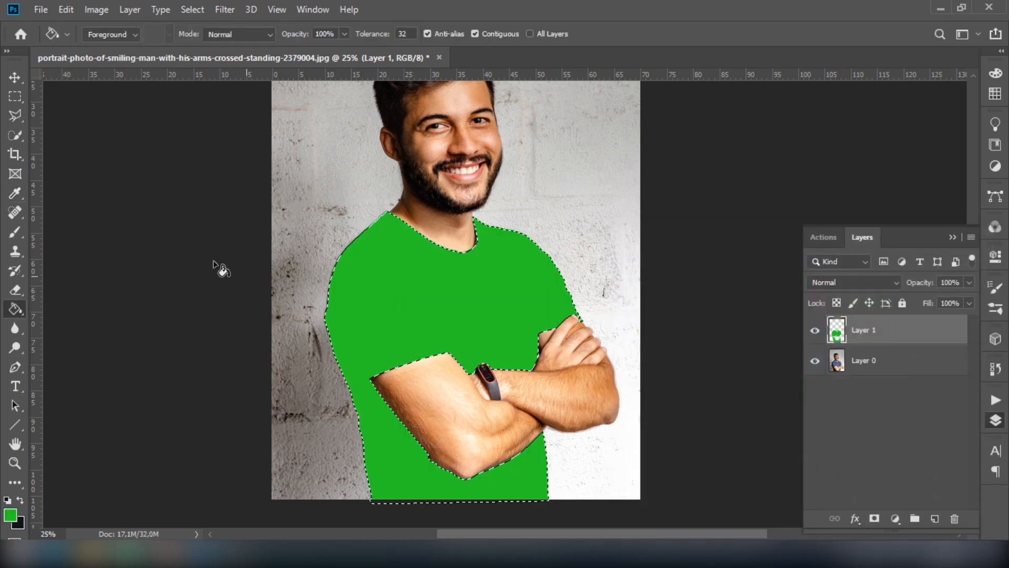
{"action": "left_click", "coordinate": [14, 96]}
{"action": "left_click", "coordinate": [74, 118]}
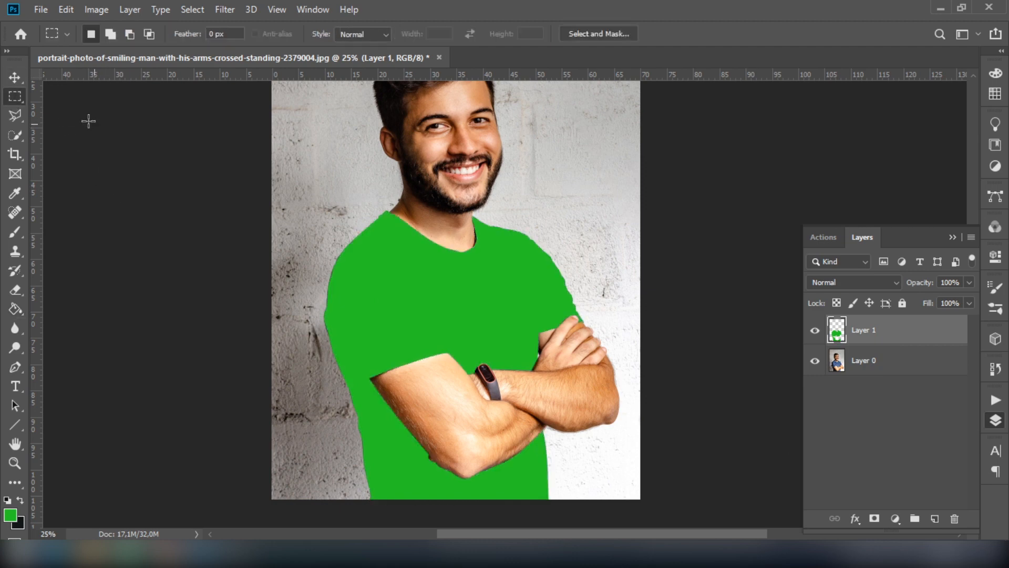
Step: Set Layer 1's blend mode to Color and deselect the layer
{"action": "left_click", "coordinate": [15, 78]}
{"action": "left_click", "coordinate": [827, 282]}
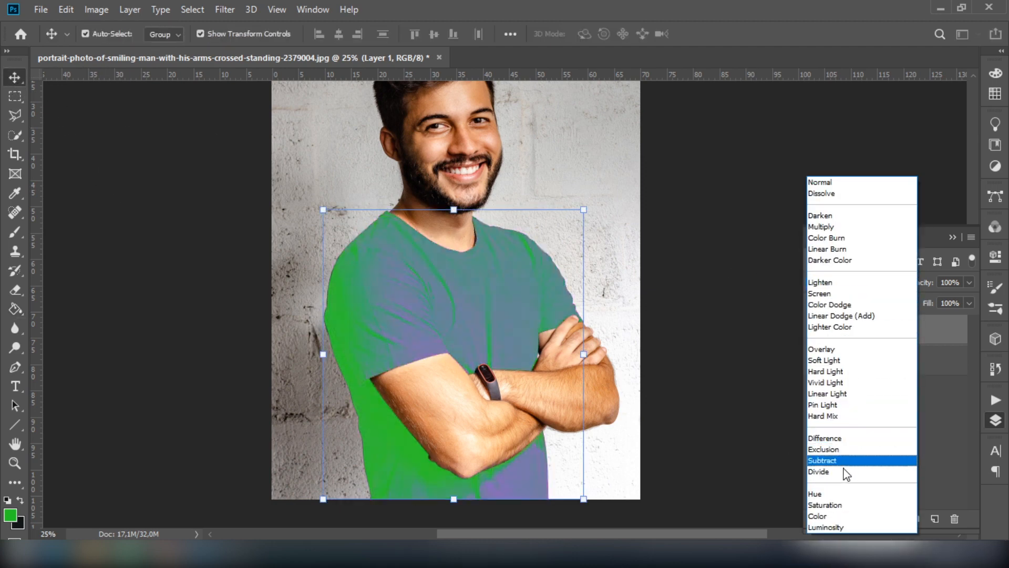
{"action": "left_click", "coordinate": [839, 517]}
{"action": "left_click", "coordinate": [733, 365]}
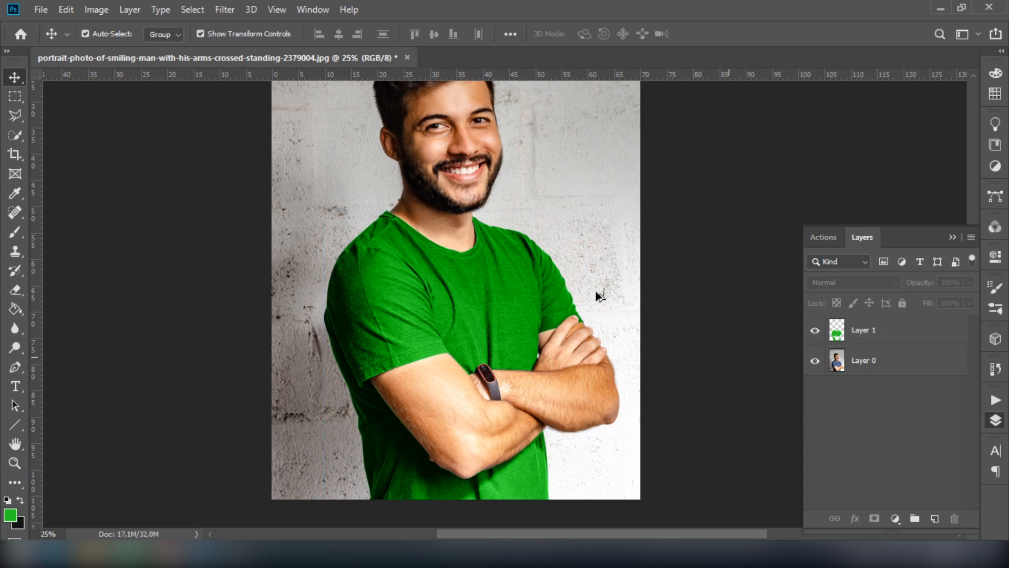
Step: Load Layer 1's green shirt area as a selection and hide Layer 1
{"action": "key", "text": "ctrl+minus"}
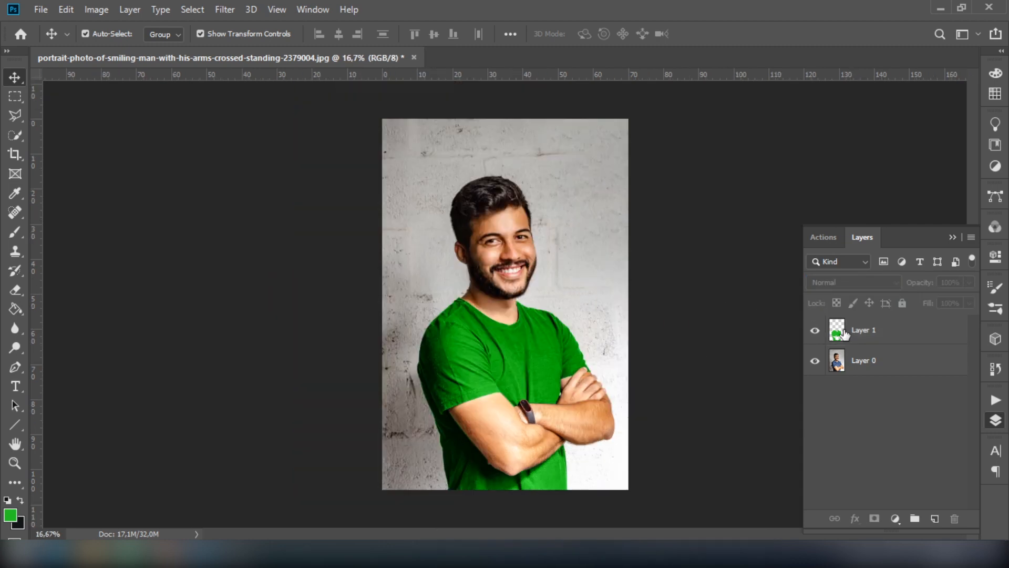
{"action": "left_click", "coordinate": [868, 343]}
{"action": "left_click", "coordinate": [768, 342]}
{"action": "left_click", "coordinate": [836, 334], "text": "ctrl"}
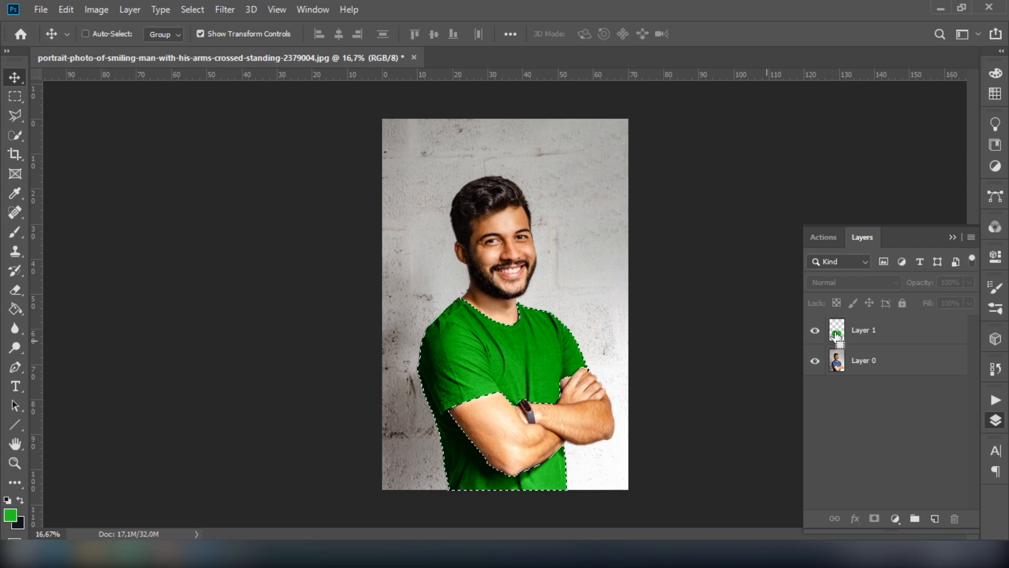
{"action": "left_click", "coordinate": [818, 332]}
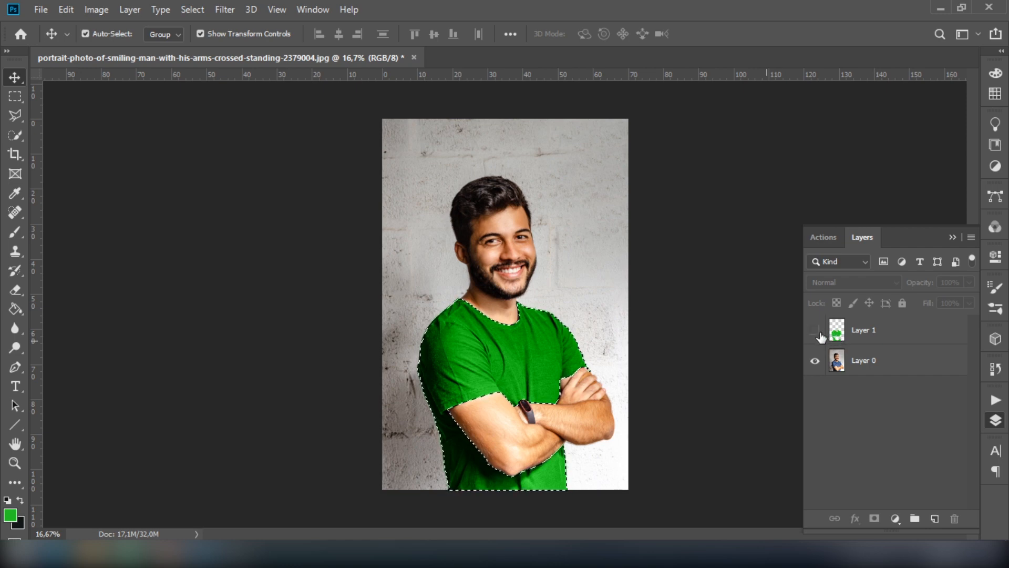
Step: Start a Hue/Saturation adjustment on Layer 0 within the shirt selection and preview Hue -38 and Saturation -27
{"action": "left_click", "coordinate": [856, 361]}
{"action": "left_click", "coordinate": [96, 10]}
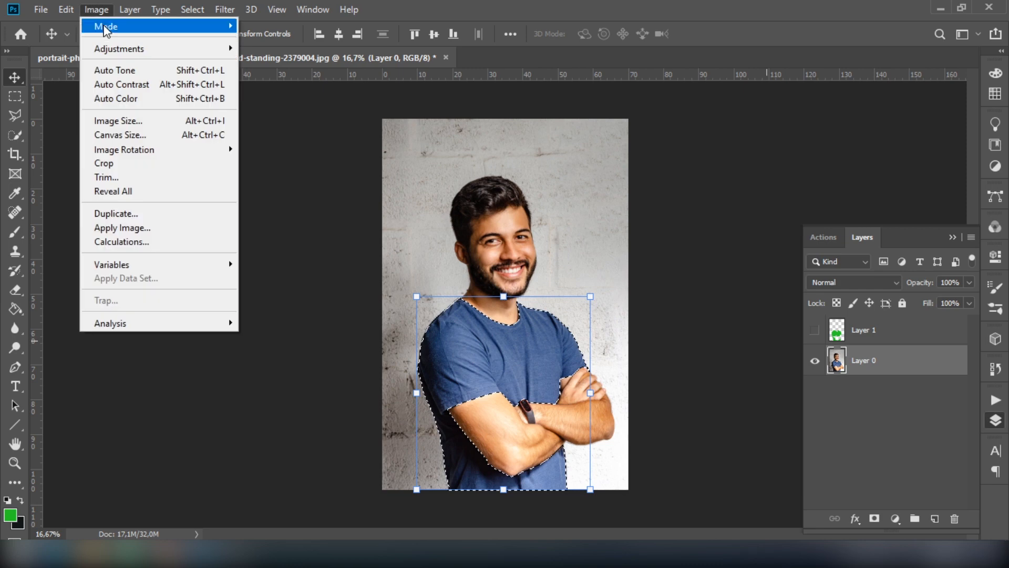
{"action": "mouse_move", "coordinate": [138, 51]}
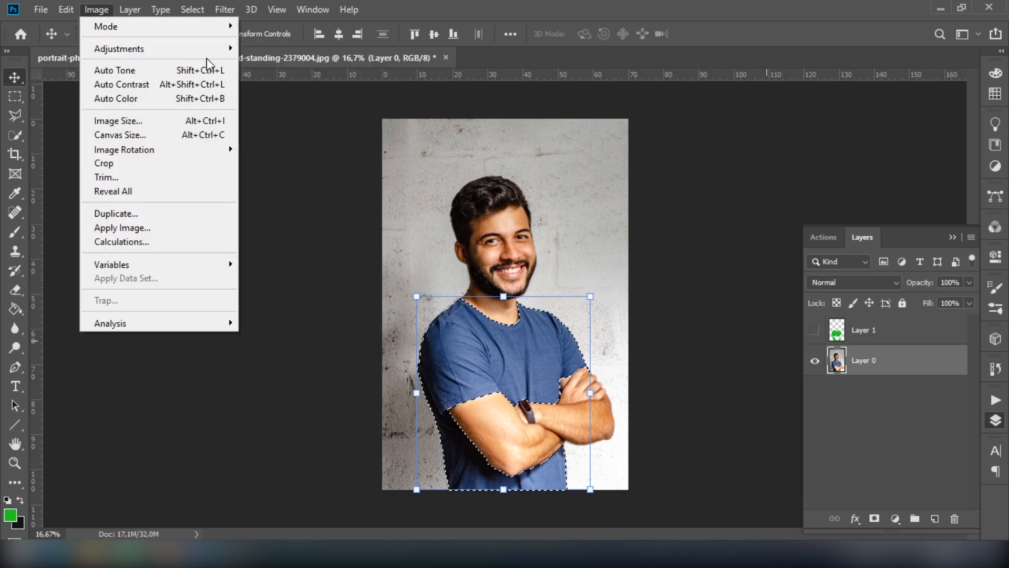
{"action": "left_click", "coordinate": [307, 126]}
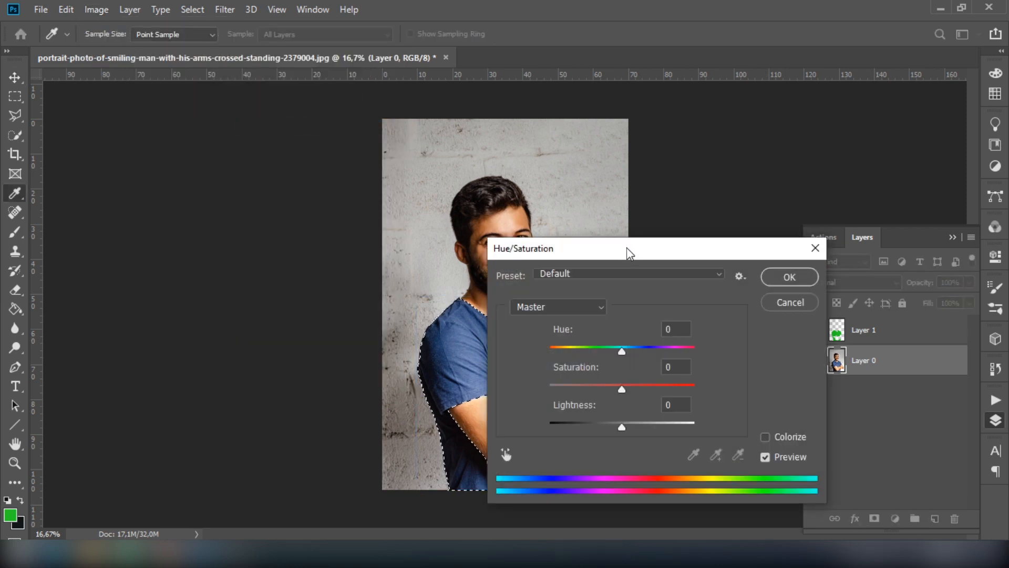
{"action": "left_click_drag", "start_coordinate": [626, 254], "coordinate": [834, 252]}
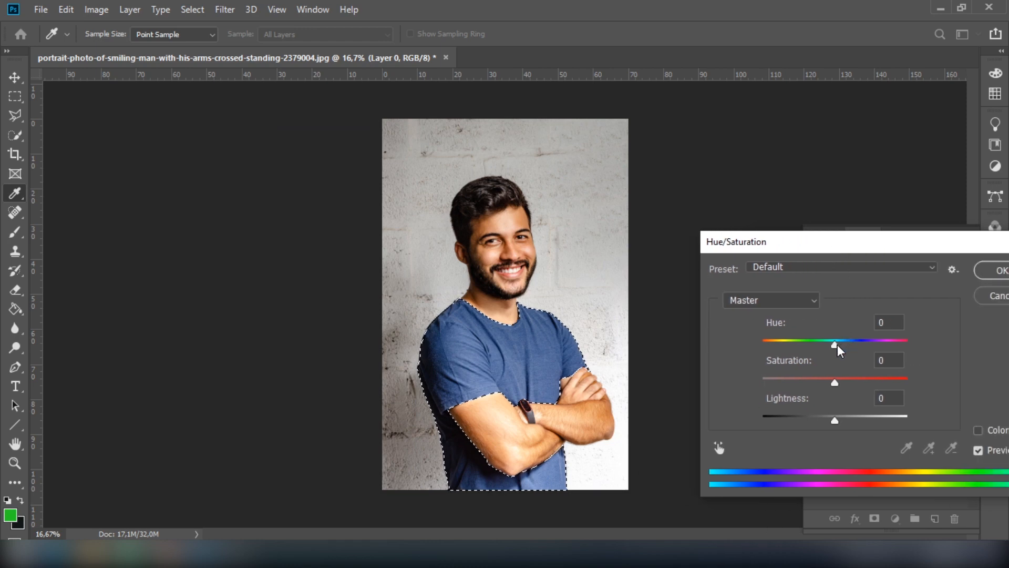
{"action": "left_click_drag", "start_coordinate": [835, 345], "coordinate": [805, 348]}
{"action": "mouse_move", "coordinate": [834, 382]}
{"action": "left_mouse_down"}
{"action": "mouse_move", "coordinate": [873, 381]}
{"action": "mouse_move", "coordinate": [748, 382]}
{"action": "mouse_move", "coordinate": [843, 378]}
{"action": "mouse_move", "coordinate": [817, 381]}
{"action": "left_mouse_up"}
{"action": "left_click_drag", "start_coordinate": [929, 249], "coordinate": [852, 308]}
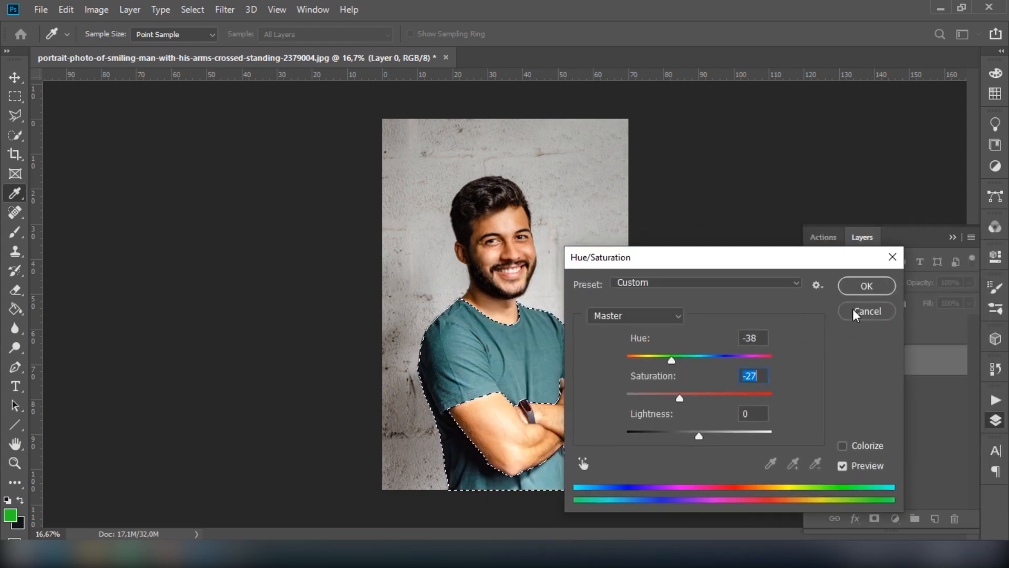
Step: Recolor the shirt purple by raising its hue and saturation, apply the adjustment, and clear the selection
{"action": "left_click_drag", "start_coordinate": [679, 398], "coordinate": [720, 398]}
{"action": "left_click_drag", "start_coordinate": [671, 360], "coordinate": [740, 359]}
{"action": "left_click", "coordinate": [862, 287]}
{"action": "key", "text": "v"}
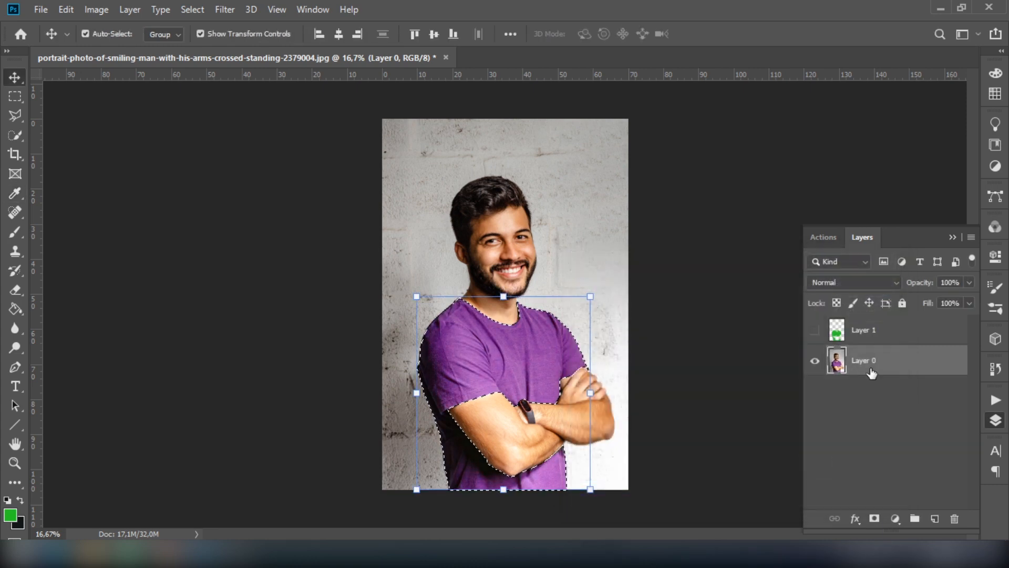
{"action": "left_click", "coordinate": [17, 100]}
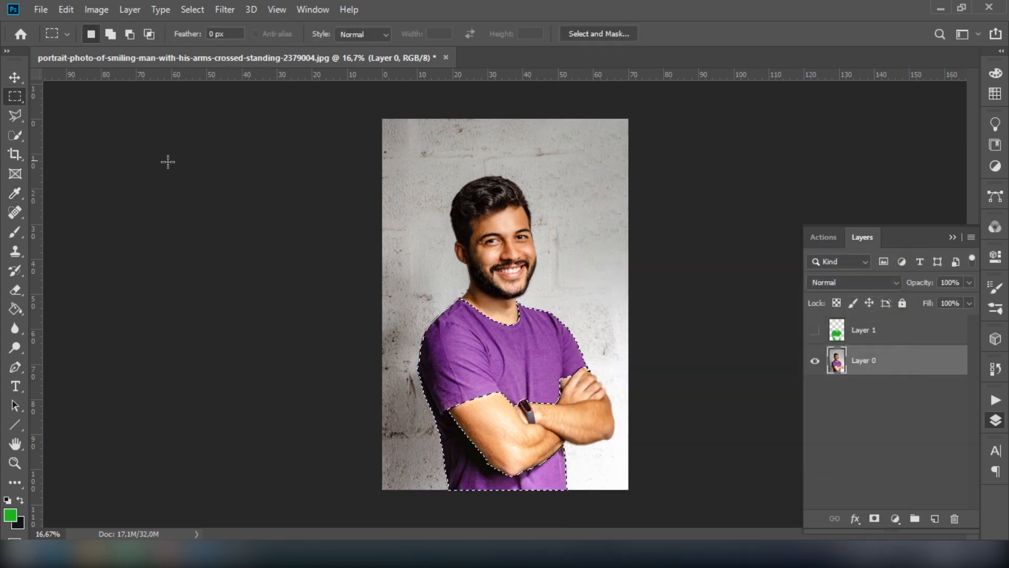
{"action": "left_click", "coordinate": [192, 174]}
Step: Examine the recolored purple shirt's edges and fabric texture up close
{"action": "scroll", "coordinate": [576, 419], "scroll_direction": "up", "scroll_amount": 4}
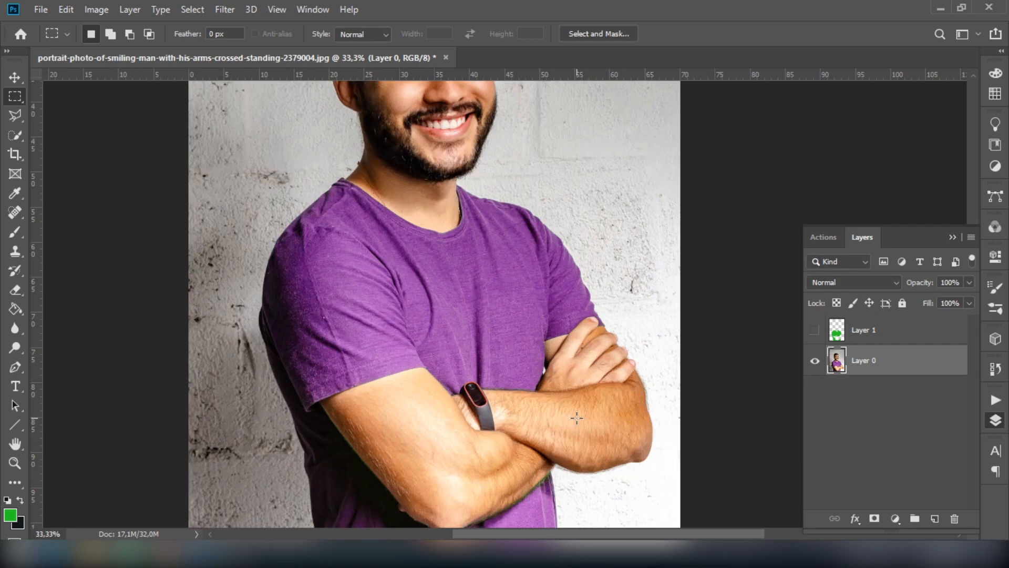
{"action": "scroll", "coordinate": [576, 389], "scroll_direction": "up", "scroll_amount": 3}
{"action": "scroll", "coordinate": [565, 355], "scroll_direction": "left", "scroll_amount": 2}
{"action": "scroll", "coordinate": [567, 360], "scroll_direction": "up", "scroll_amount": 2}
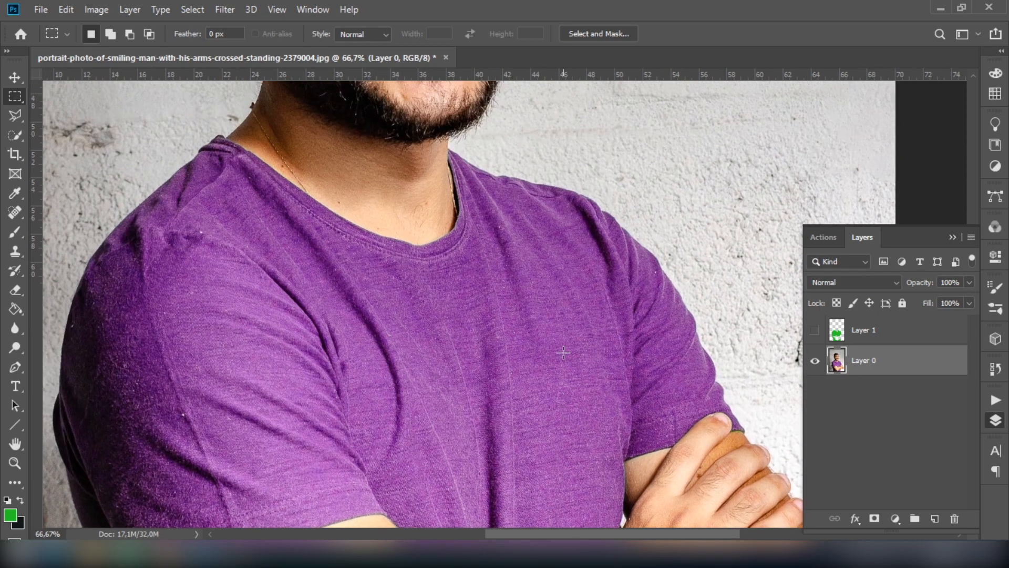
{"action": "scroll", "coordinate": [570, 362], "scroll_direction": "left", "scroll_amount": 2}
{"action": "scroll", "coordinate": [578, 368], "scroll_direction": "down", "scroll_amount": 1}
{"action": "scroll", "coordinate": [587, 373], "scroll_direction": "down", "scroll_amount": 1}
{"action": "scroll", "coordinate": [587, 373], "scroll_direction": "down", "scroll_amount": 2}
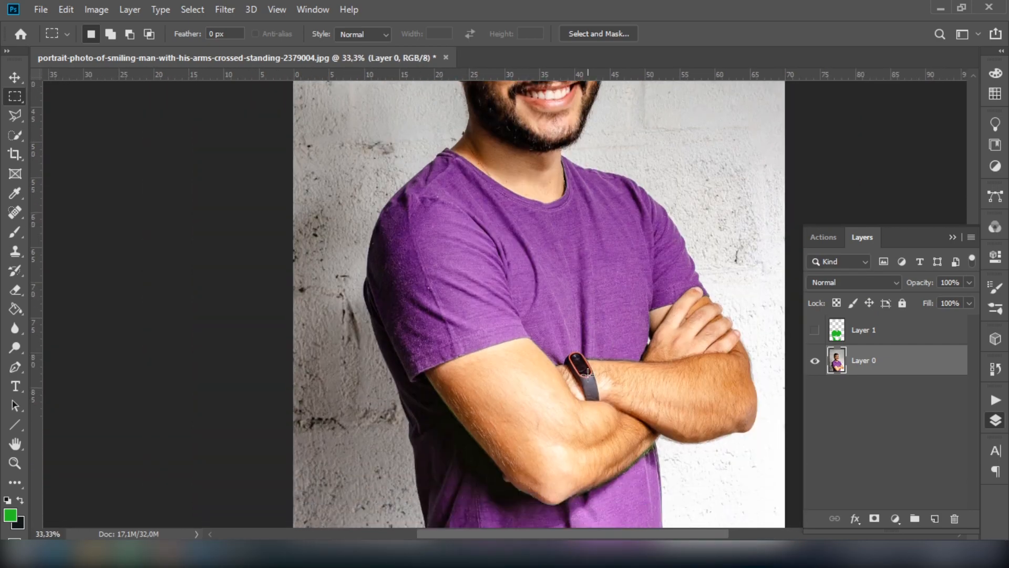
{"action": "scroll", "coordinate": [599, 375], "scroll_direction": "right", "scroll_amount": 2}
{"action": "scroll", "coordinate": [603, 374], "scroll_direction": "right", "scroll_amount": 1}
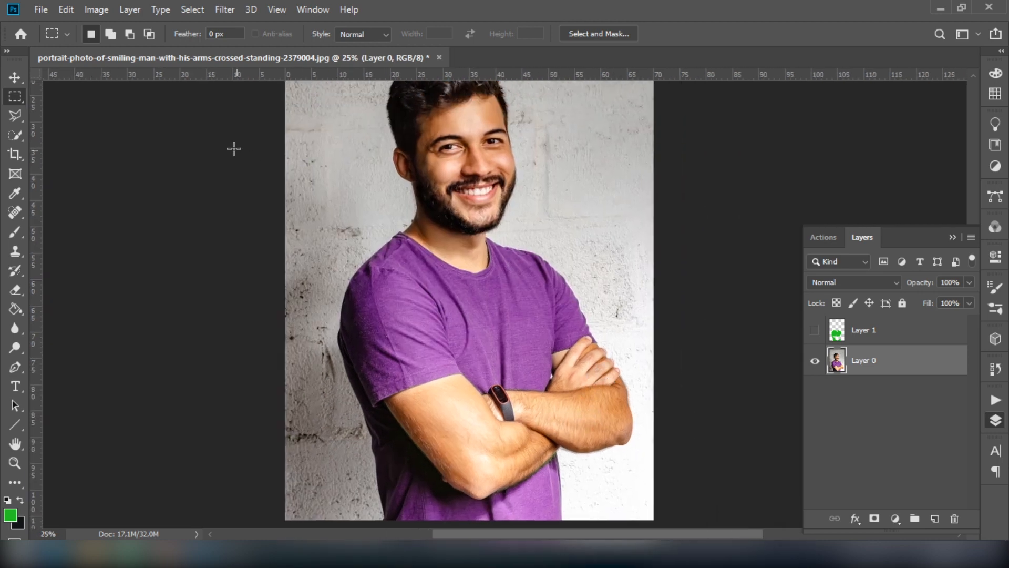
Step: Deselect Layer 0 and open the image blue-green-and-red-abstract-illustration-1566909 from the Downloads folder
{"action": "left_click", "coordinate": [19, 79]}
{"action": "left_click", "coordinate": [694, 289]}
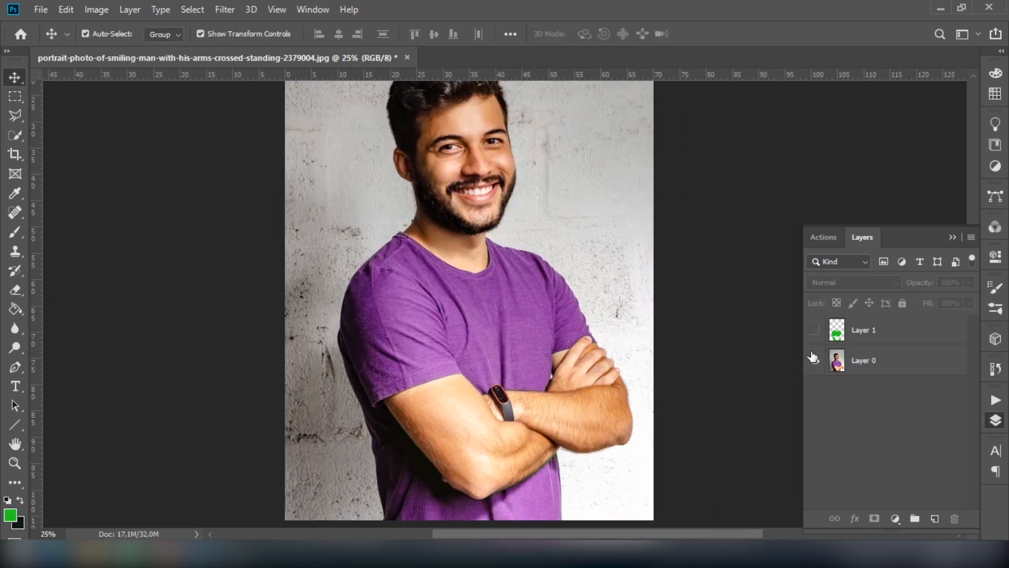
{"action": "left_click", "coordinate": [41, 10]}
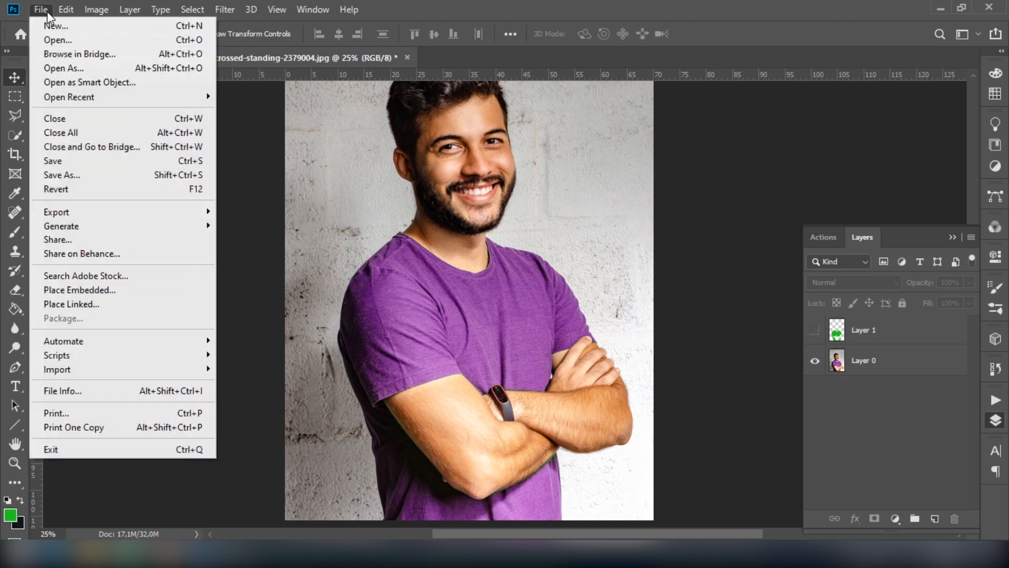
{"action": "left_click", "coordinate": [47, 39]}
{"action": "left_click", "coordinate": [204, 167]}
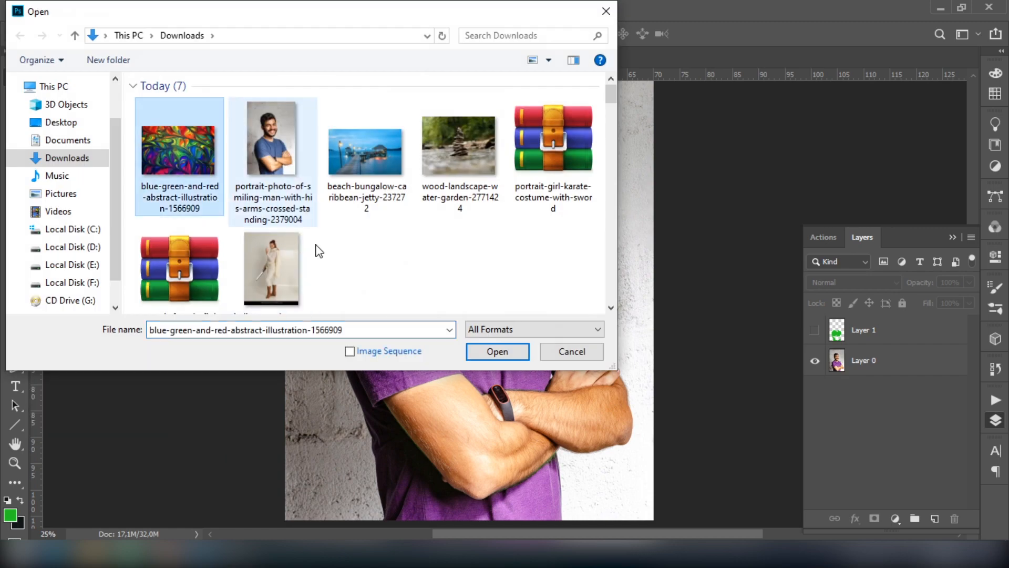
{"action": "left_click", "coordinate": [497, 351]}
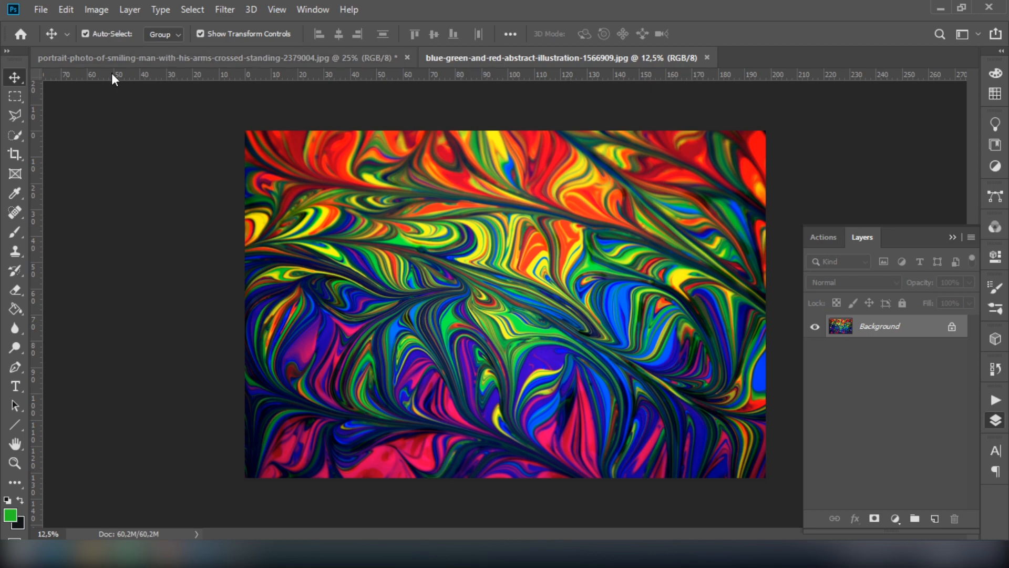
Step: Copy the abstract illustration into the portrait document as a new top layer and scale it to 44.38%
{"action": "left_click_drag", "start_coordinate": [554, 63], "coordinate": [137, 326]}
{"action": "left_click_drag", "start_coordinate": [323, 426], "coordinate": [474, 263]}
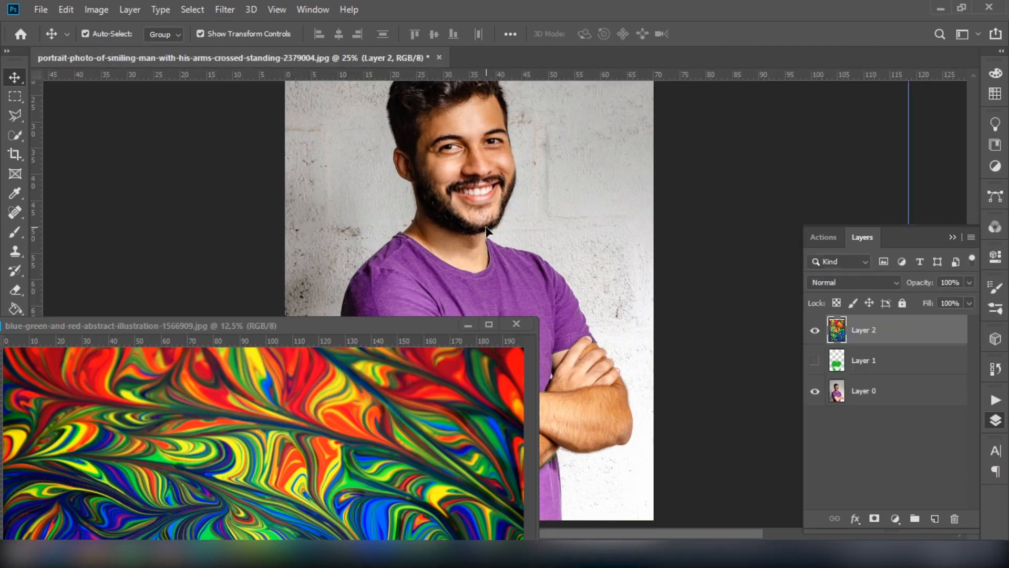
{"action": "key", "text": "ctrl+minus"}
{"action": "key", "text": "ctrl+minus"}
{"action": "key", "text": "ctrl+minus"}
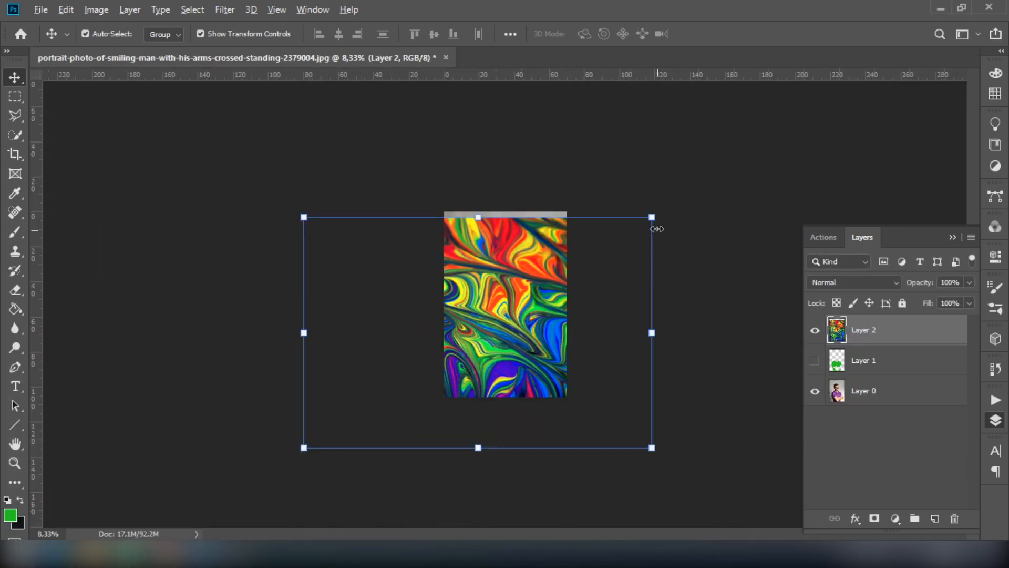
{"action": "left_click_drag", "start_coordinate": [655, 220], "coordinate": [561, 287]}
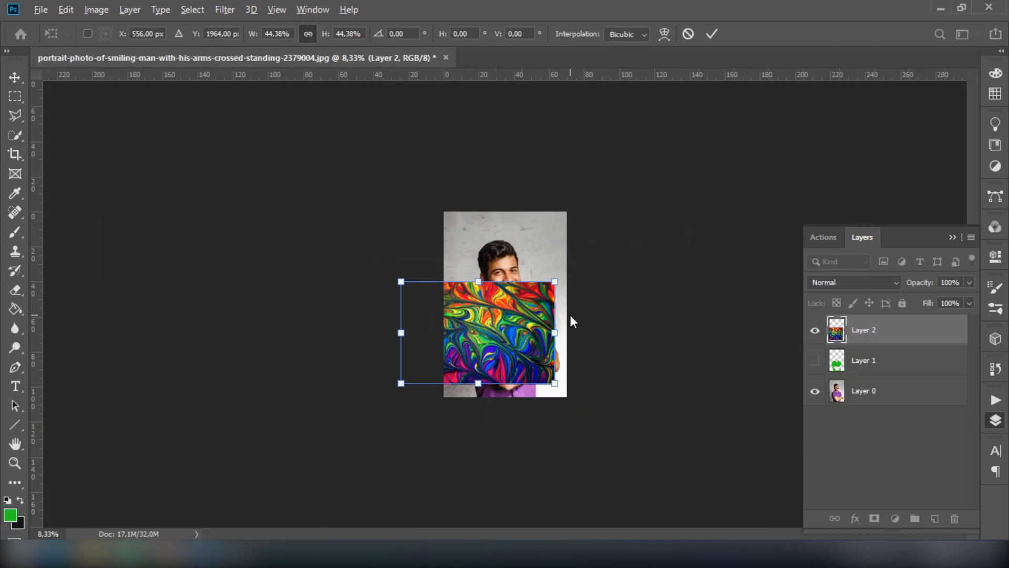
Step: Rotate the abstract illustration by 90°, position it over the man's shirt, and commit the transform
{"action": "key", "text": "ctrl+plus"}
{"action": "key", "text": "ctrl+plus"}
{"action": "scroll", "coordinate": [605, 332], "scroll_direction": "down", "scroll_amount": 3}
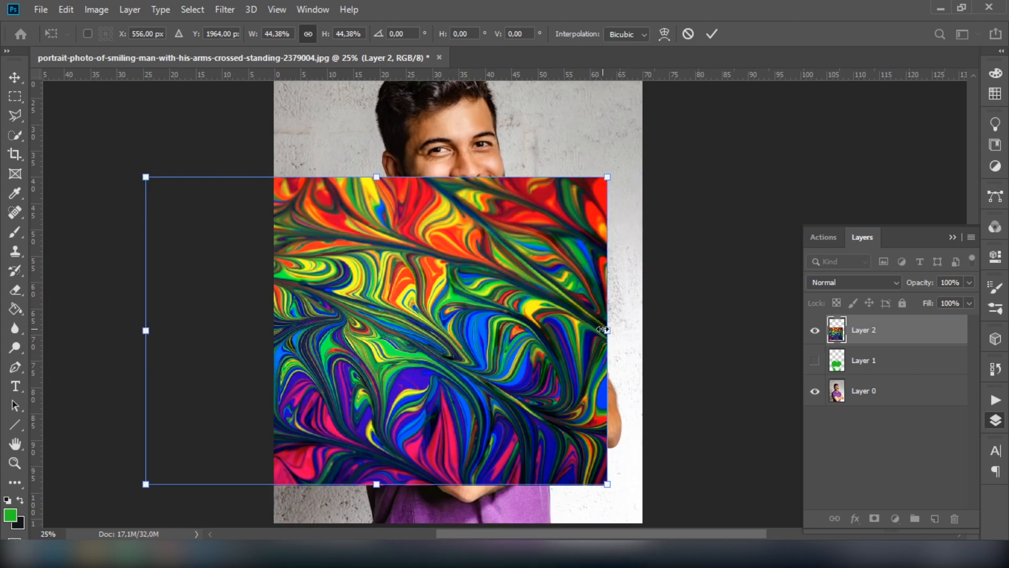
{"action": "scroll", "coordinate": [607, 306], "scroll_direction": "right", "scroll_amount": 1}
{"action": "key", "text": "ctrl+minus"}
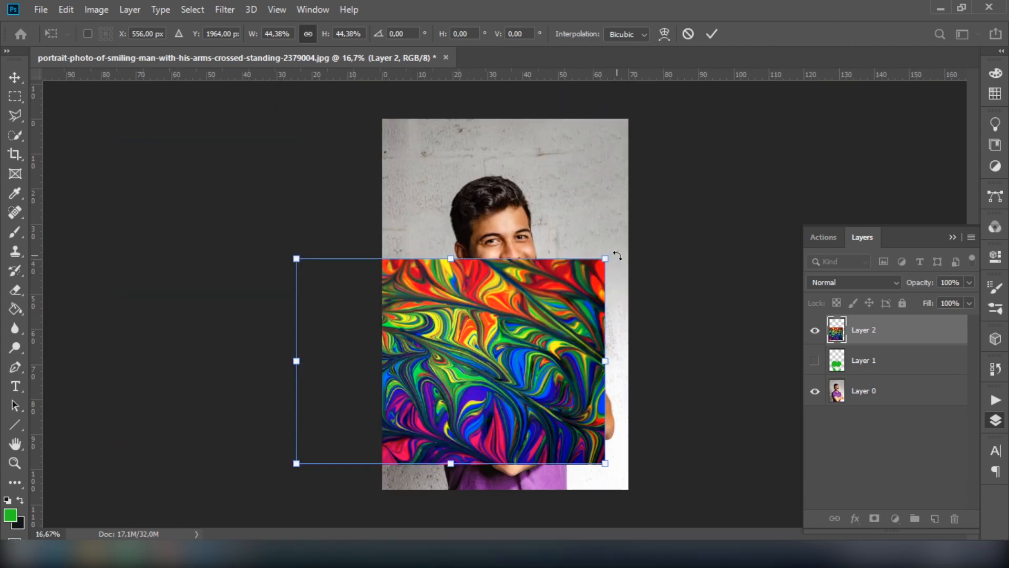
{"action": "left_click_drag", "start_coordinate": [617, 255], "coordinate": [532, 489]}
{"action": "left_click_drag", "start_coordinate": [497, 418], "coordinate": [558, 444]}
{"action": "left_click", "coordinate": [14, 78]}
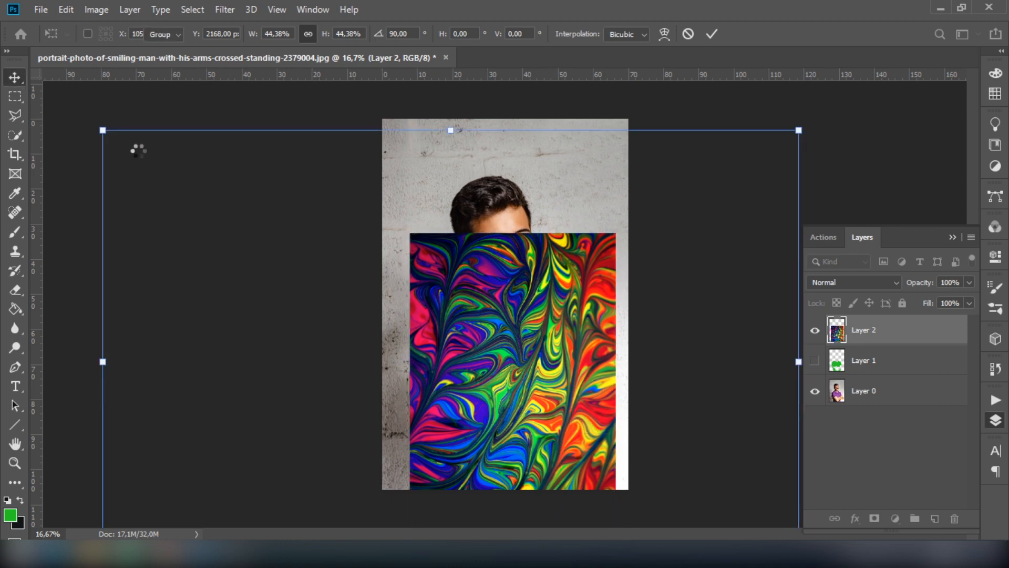
Step: Create a clipping mask that limits the abstract illustration on Layer 2 to Layer 1's shirt shape
{"action": "right_click", "coordinate": [837, 362]}
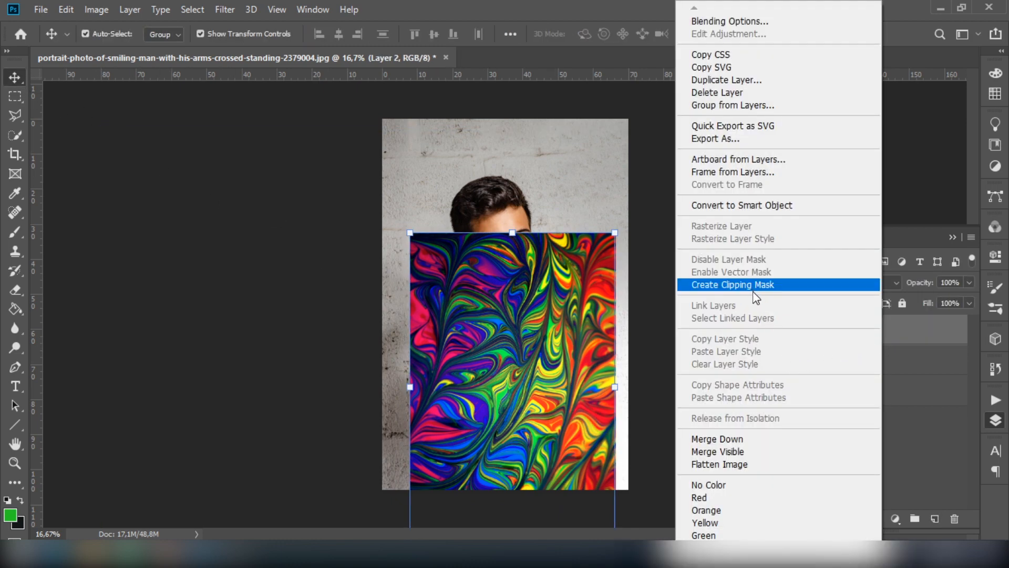
{"action": "left_click", "coordinate": [654, 347]}
{"action": "right_click", "coordinate": [882, 339]}
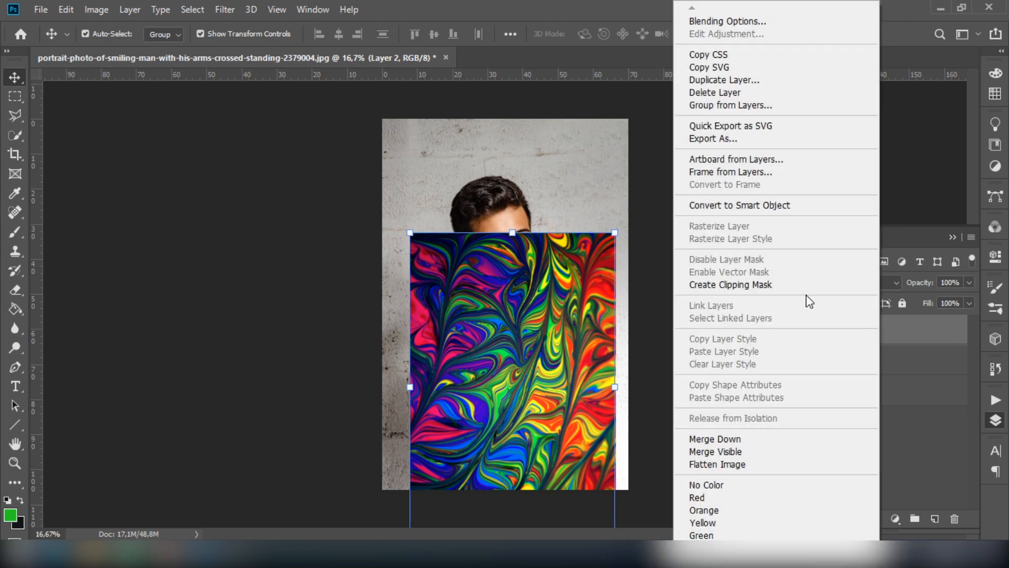
{"action": "left_click", "coordinate": [788, 283]}
Step: Cycle through Layer 1's blend modes and set the mode to Overlay
{"action": "scroll", "coordinate": [559, 424], "scroll_direction": "up", "scroll_amount": 1}
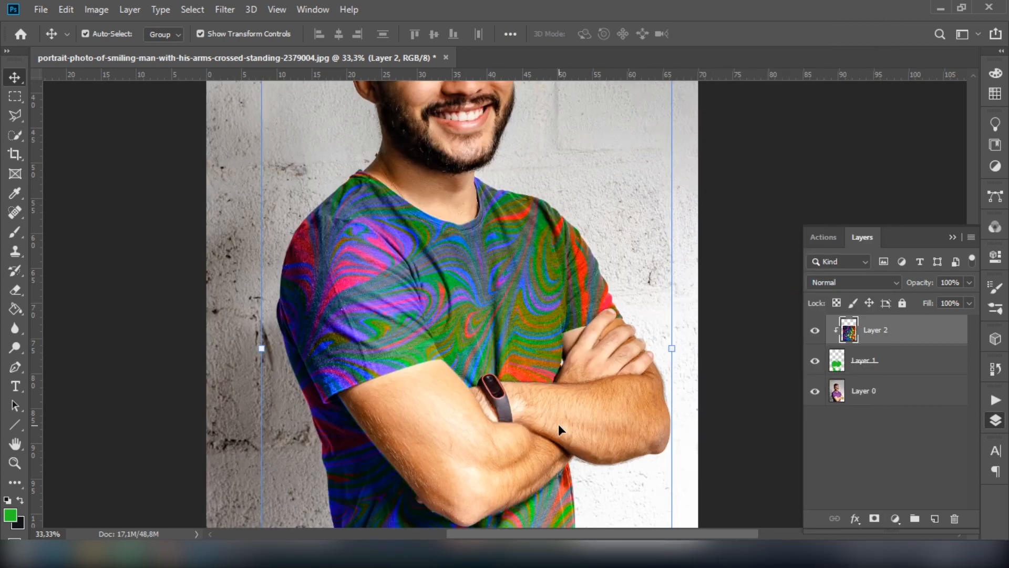
{"action": "scroll", "coordinate": [559, 415], "scroll_direction": "left", "scroll_amount": 1}
{"action": "left_click", "coordinate": [873, 361]}
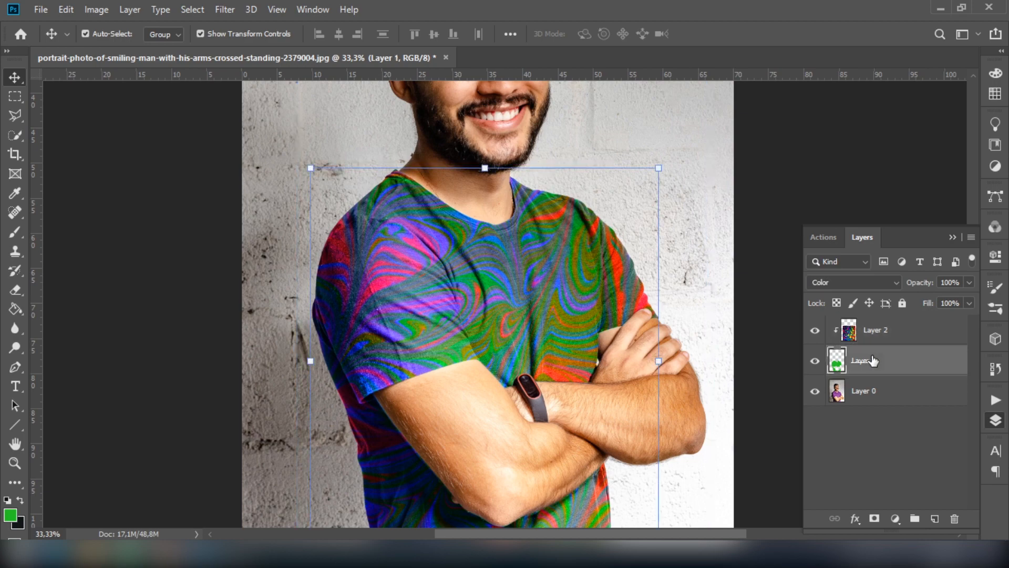
{"action": "left_click", "coordinate": [854, 287]}
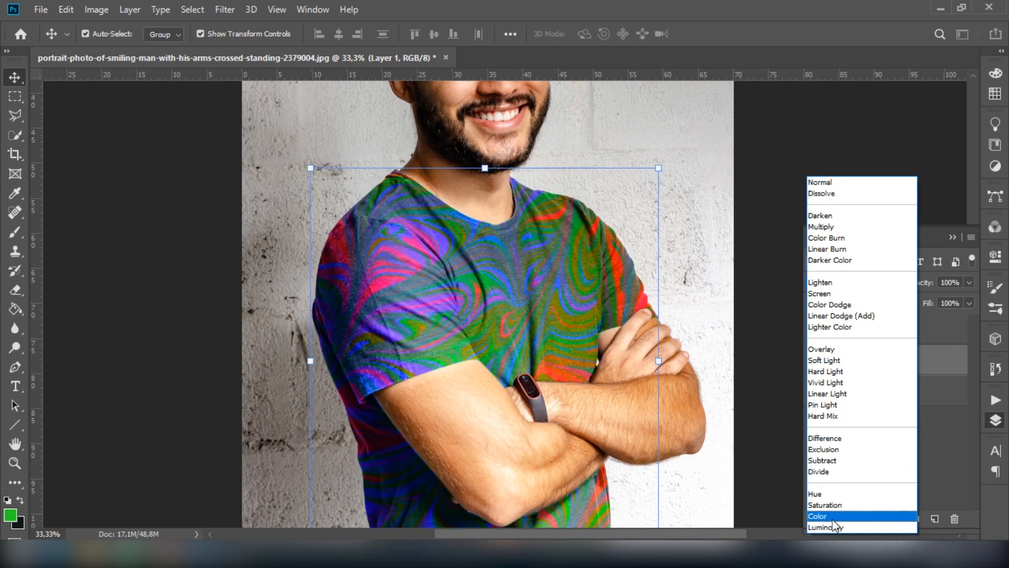
{"action": "key", "text": "Escape"}
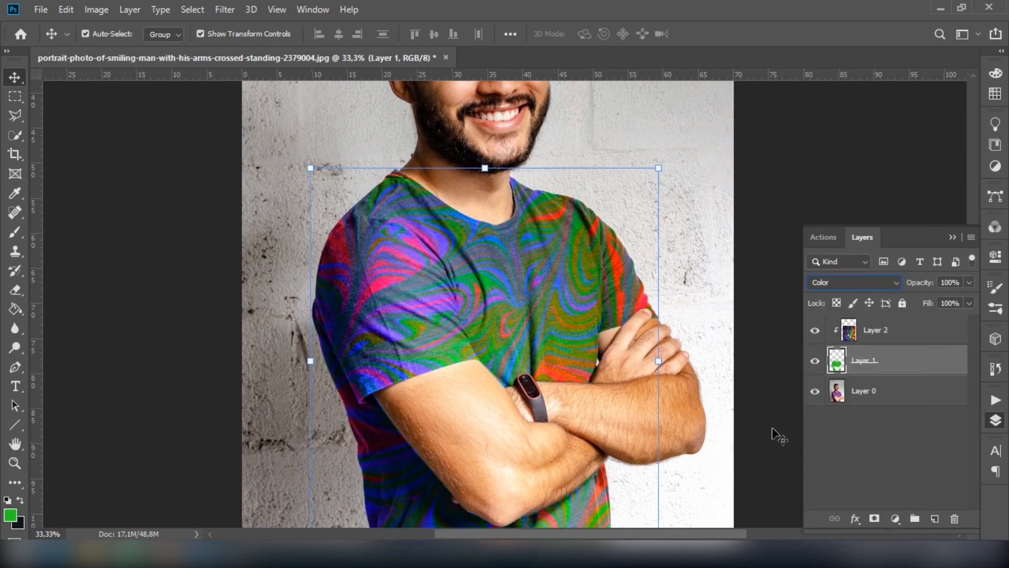
{"action": "key", "text": "Up"}
{"action": "key", "text": "Up"}
{"action": "key", "text": "Up"}
{"action": "key", "text": "Up"}
{"action": "key", "text": "Up"}
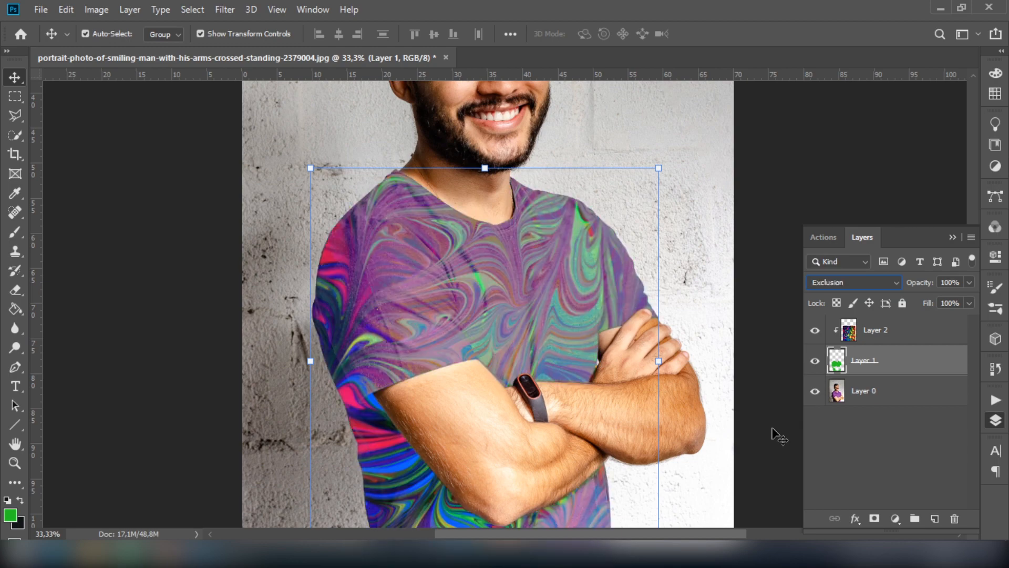
{"action": "key", "text": "Up"}
{"action": "key", "text": "Up"}
{"action": "key", "text": "Up"}
{"action": "key", "text": "Up"}
{"action": "key", "text": "Up"}
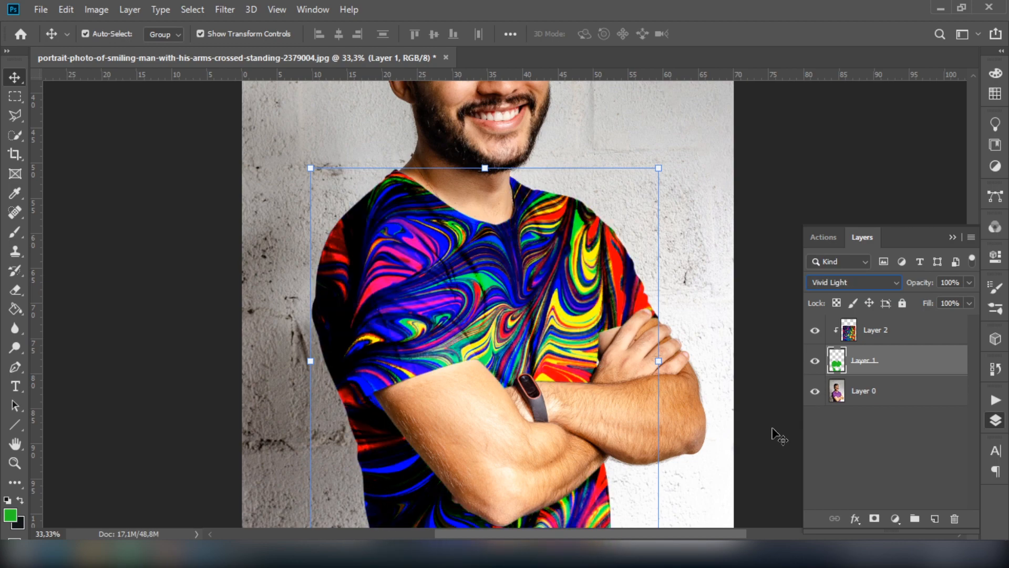
{"action": "key", "text": "Up"}
{"action": "key", "text": "Up"}
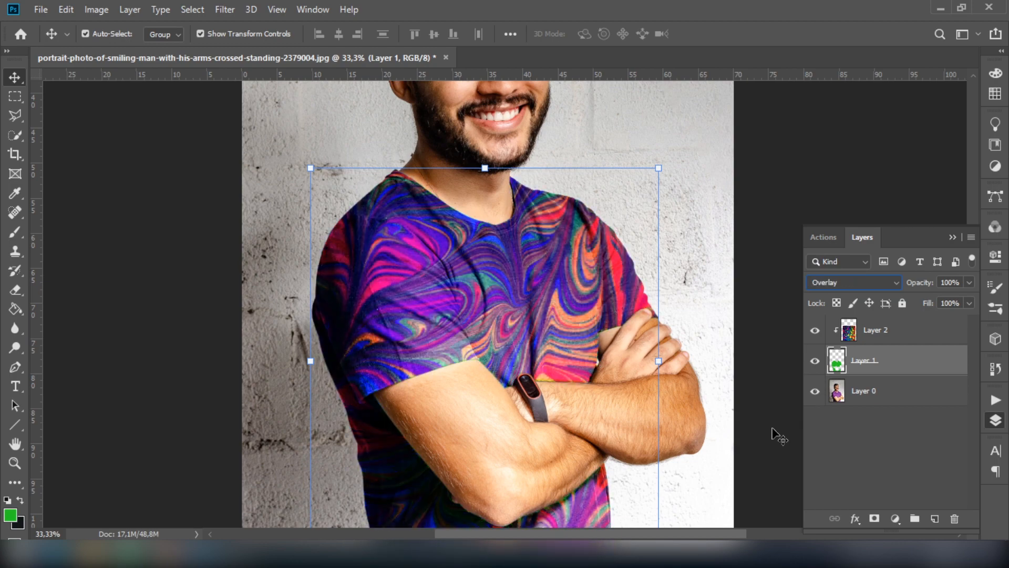
Step: Set Layer 1's fill to about 66% and deselect the layer
{"action": "left_click_drag", "start_coordinate": [957, 318], "coordinate": [929, 319]}
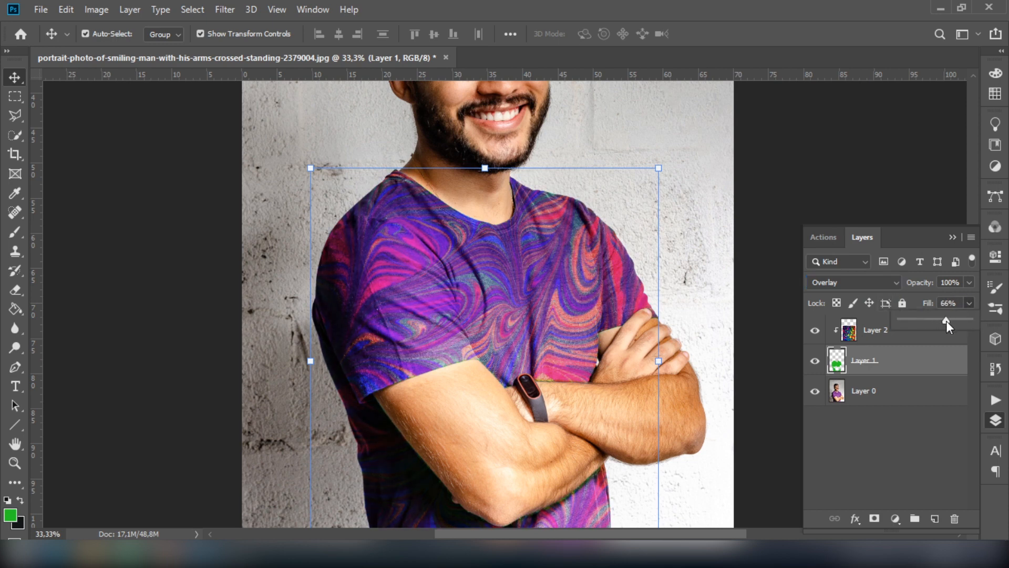
{"action": "left_click", "coordinate": [777, 293]}
{"action": "scroll", "coordinate": [653, 293], "scroll_direction": "down", "scroll_amount": 2}
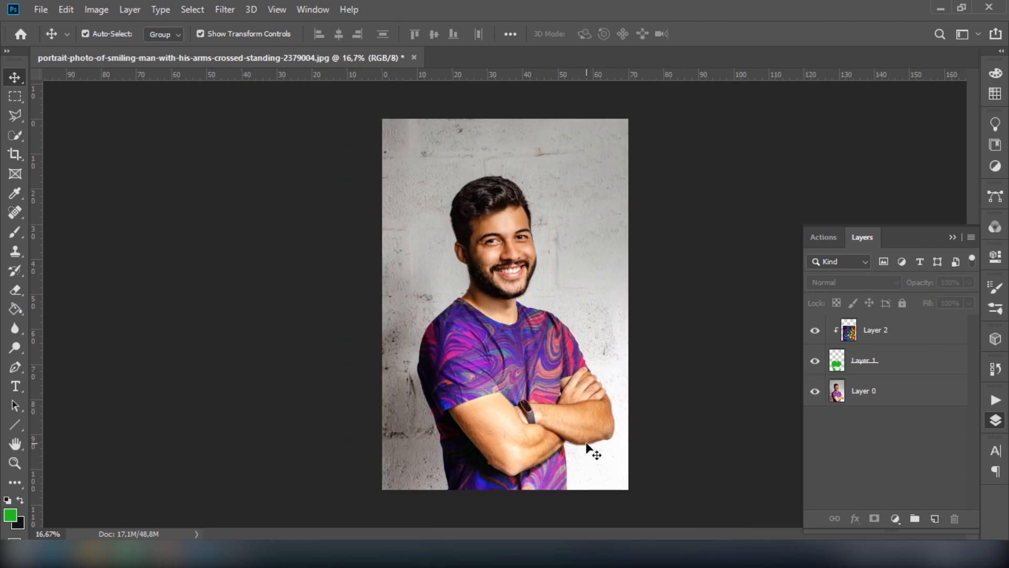
Step: Inspect the patterned shirt up close and check the settings of Layer 1 and Layer 2
{"action": "scroll", "coordinate": [587, 444], "scroll_direction": "up", "scroll_amount": 2}
{"action": "scroll", "coordinate": [522, 374], "scroll_direction": "left", "scroll_amount": 2}
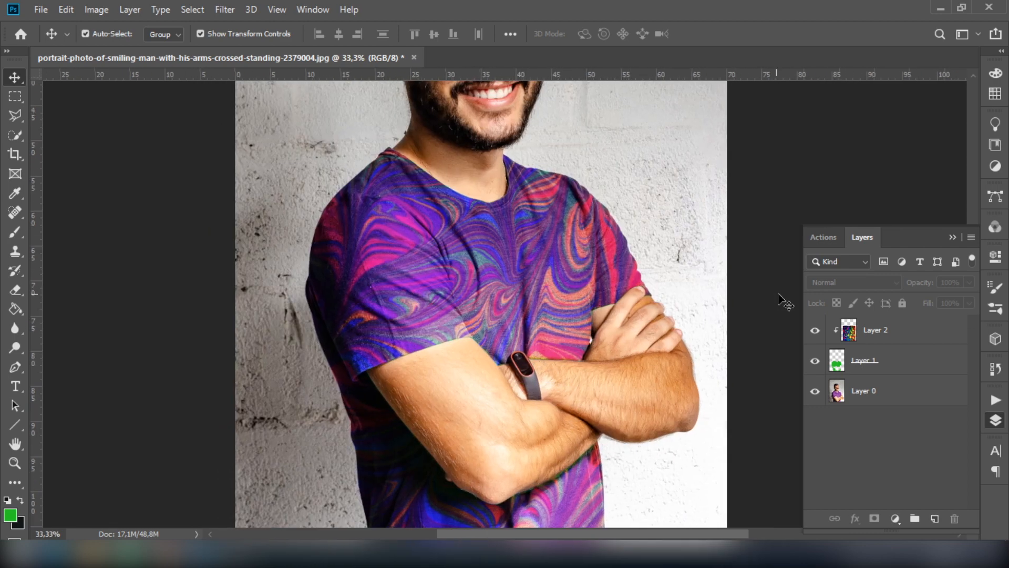
{"action": "left_click", "coordinate": [888, 326]}
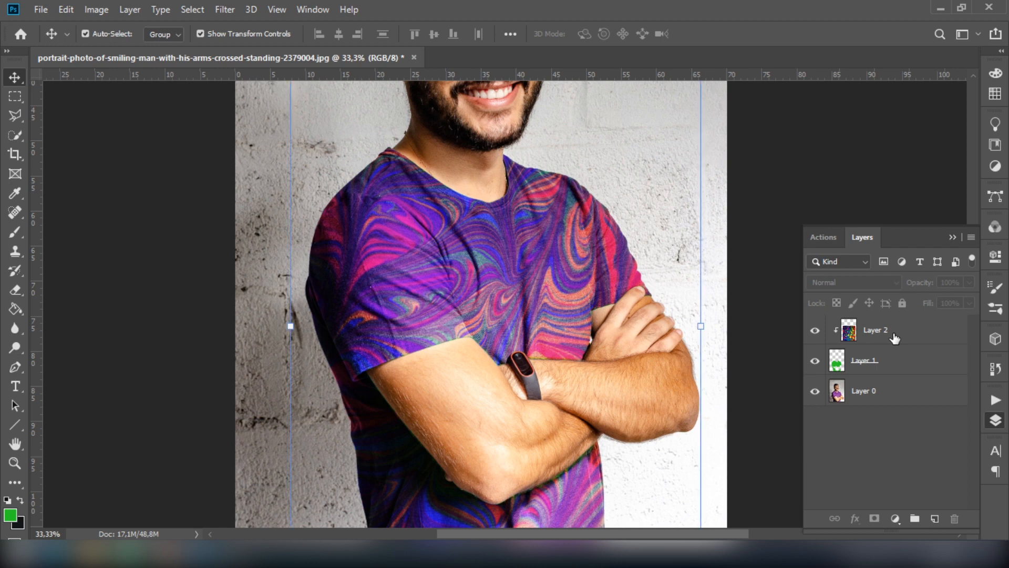
{"action": "left_click", "coordinate": [872, 360]}
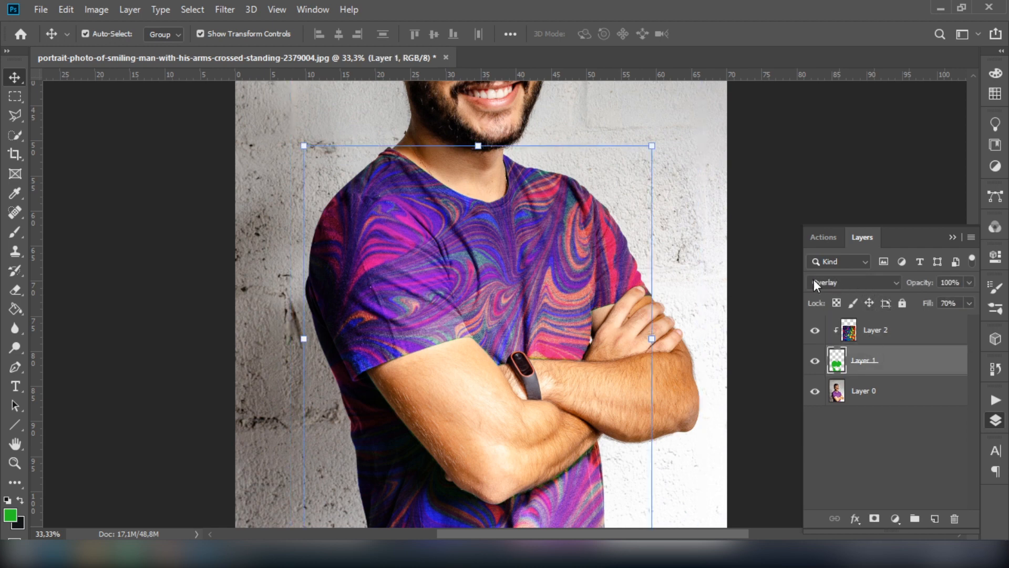
{"action": "left_click", "coordinate": [771, 283]}
{"action": "scroll", "coordinate": [714, 310], "scroll_direction": "up", "scroll_amount": 4}
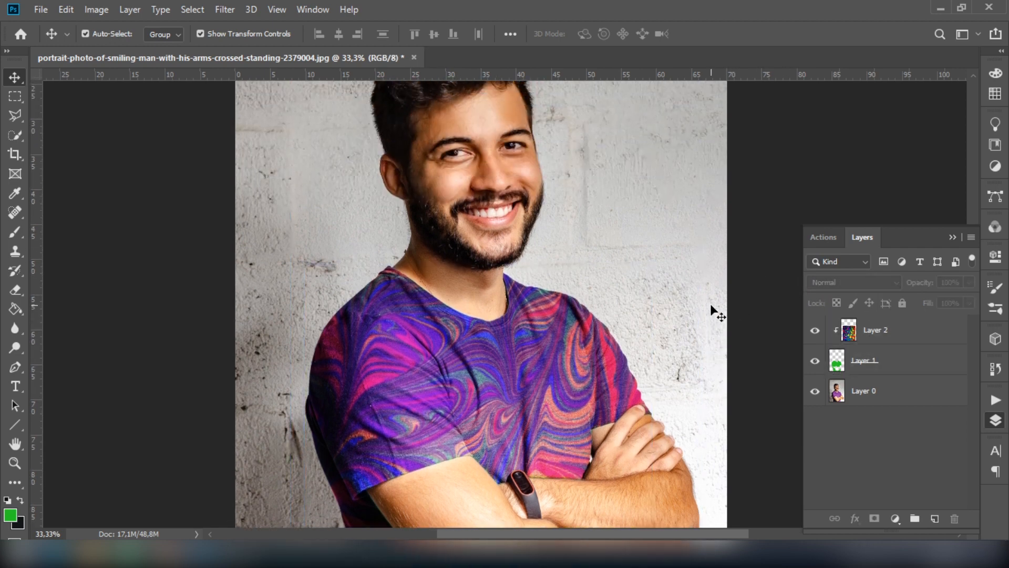
{"action": "scroll", "coordinate": [715, 313], "scroll_direction": "down", "scroll_amount": 4}
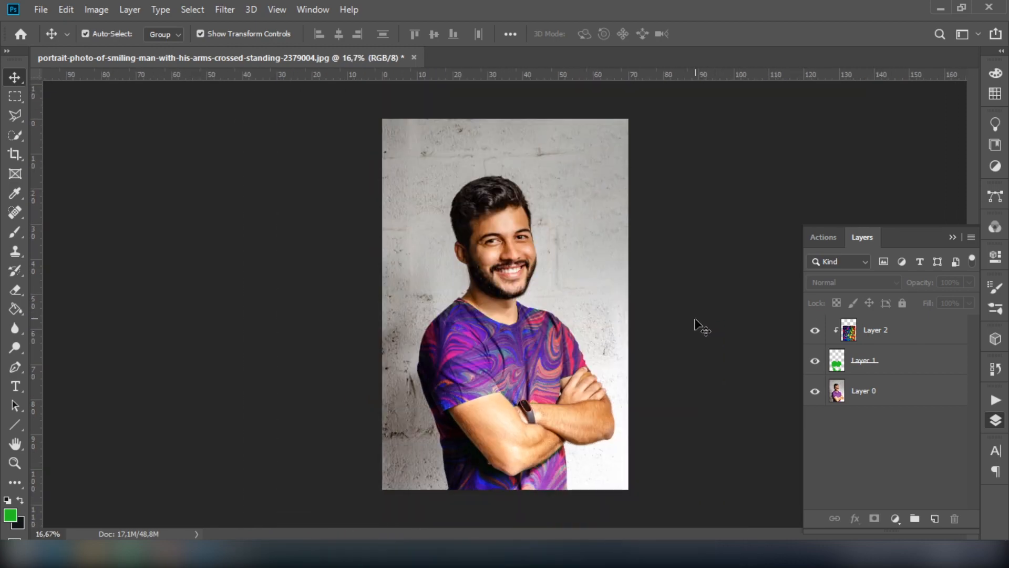
Step: Convert the clipped pattern on Layer 2 to a smart object
{"action": "scroll", "coordinate": [637, 356], "scroll_direction": "up", "scroll_amount": 1}
{"action": "left_click", "coordinate": [879, 339]}
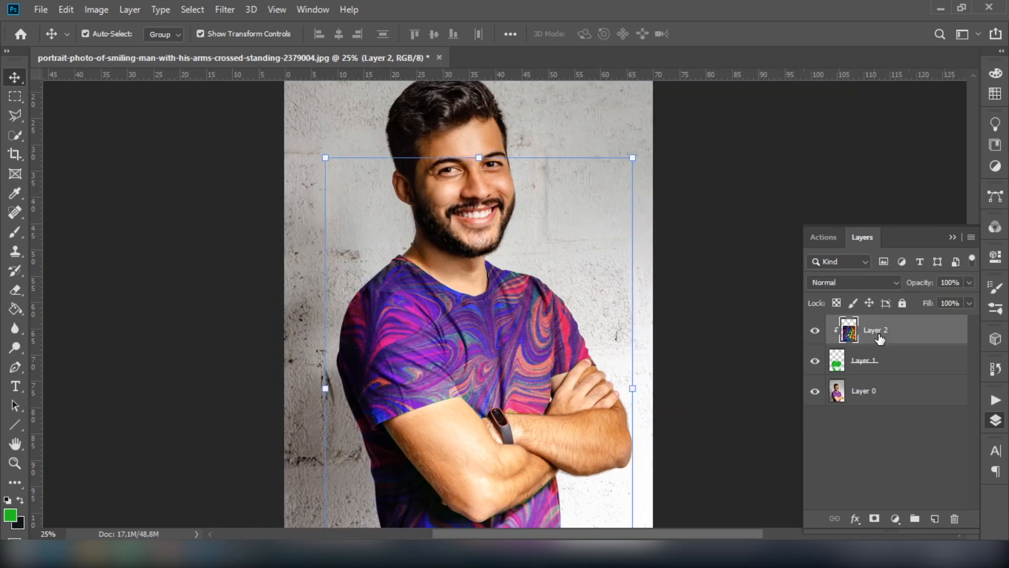
{"action": "right_click", "coordinate": [888, 336]}
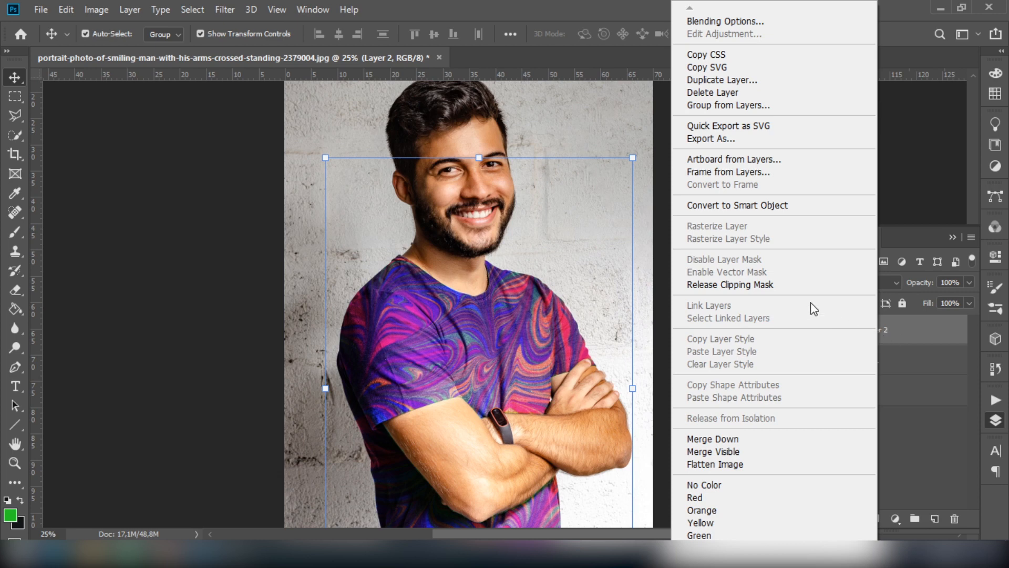
{"action": "left_click", "coordinate": [755, 206]}
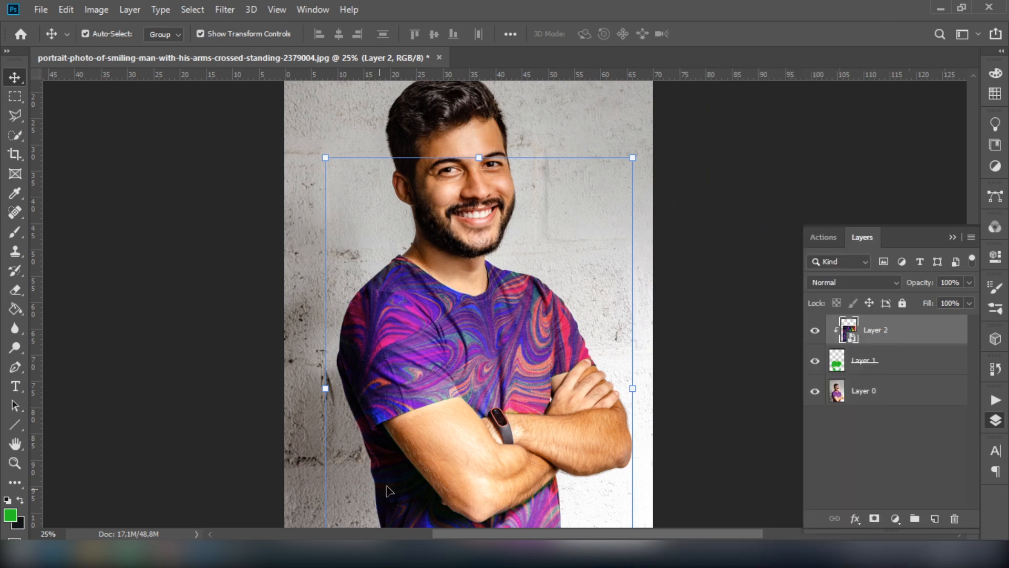
Step: Switch to the Pexels pattern results in the browser and download the pink flamingo pattern photo
{"action": "left_click", "coordinate": [209, 556]}
{"action": "scroll", "coordinate": [383, 309], "scroll_direction": "down", "scroll_amount": 4}
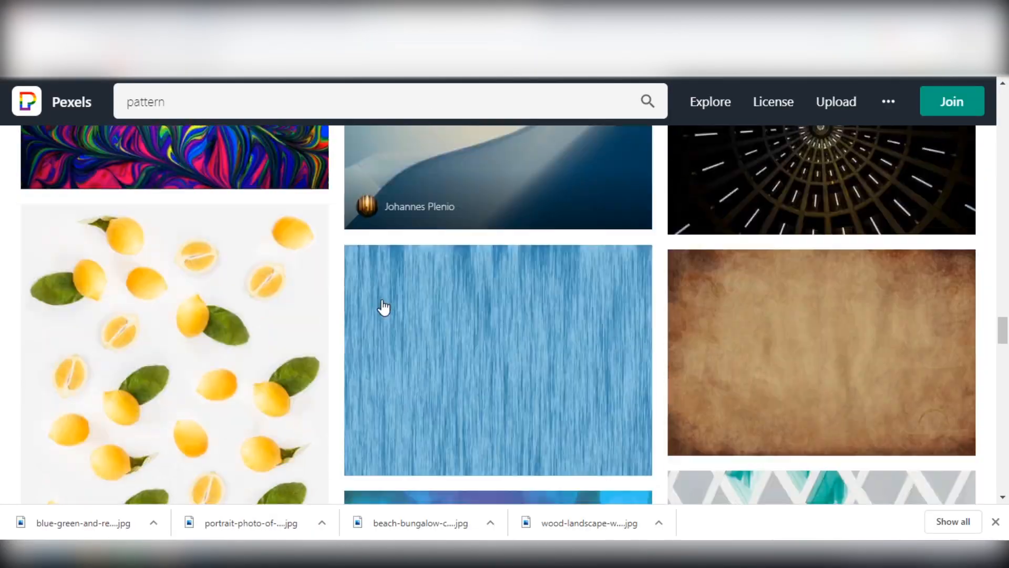
{"action": "left_click_drag", "start_coordinate": [1003, 332], "coordinate": [1004, 383]}
{"action": "scroll", "coordinate": [762, 368], "scroll_direction": "up", "scroll_amount": 15}
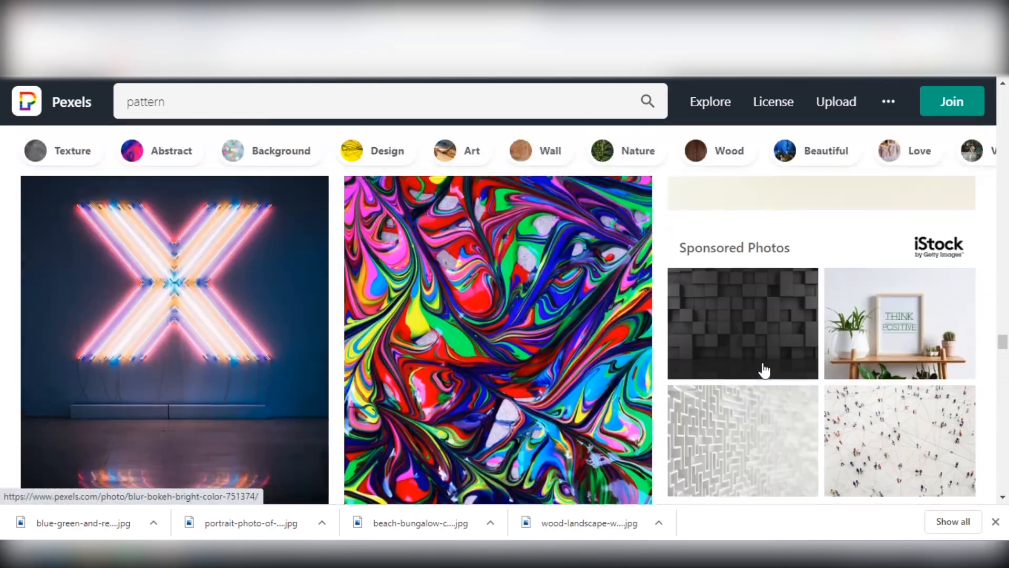
{"action": "scroll", "coordinate": [430, 361], "scroll_direction": "up", "scroll_amount": 9}
{"action": "scroll", "coordinate": [309, 356], "scroll_direction": "down", "scroll_amount": 10}
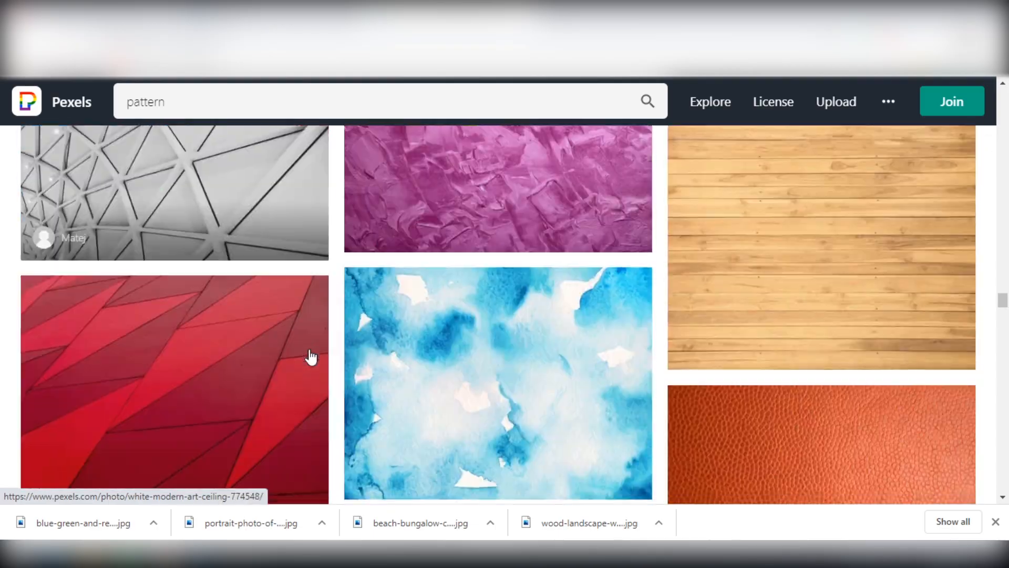
{"action": "scroll", "coordinate": [286, 349], "scroll_direction": "up", "scroll_amount": 5}
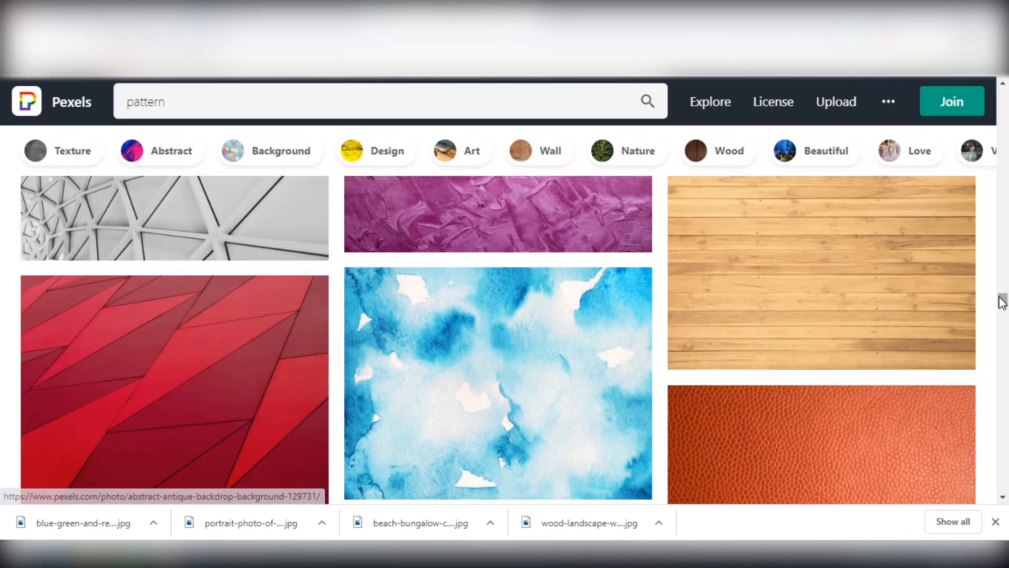
{"action": "left_click_drag", "start_coordinate": [1002, 300], "coordinate": [1003, 233]}
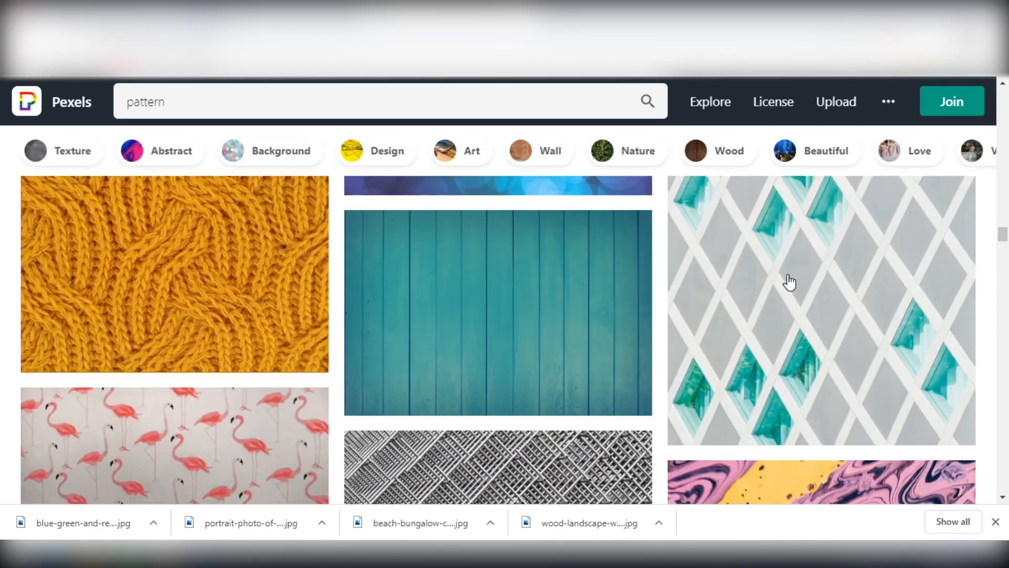
{"action": "left_click", "coordinate": [207, 423]}
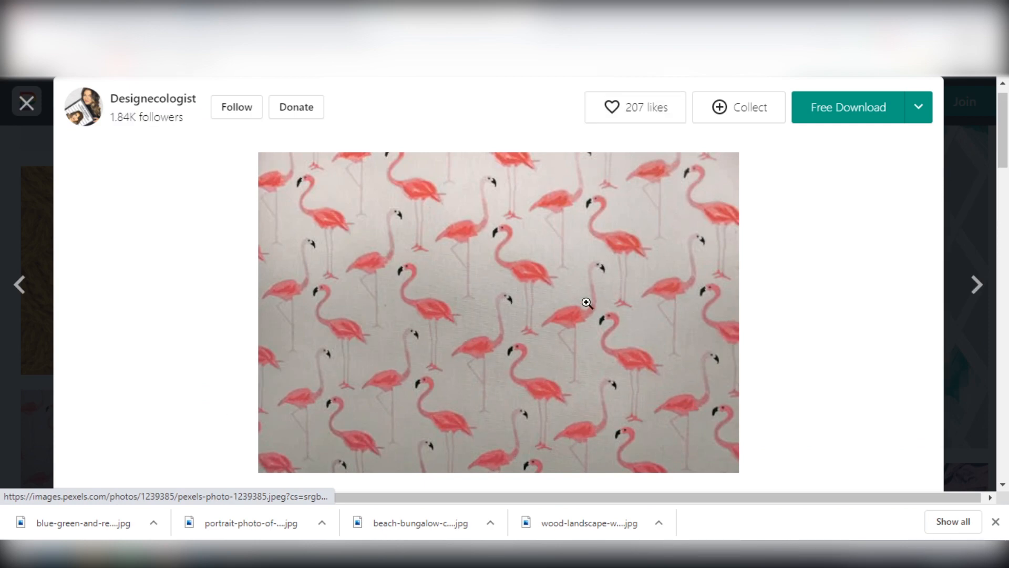
{"action": "left_click", "coordinate": [831, 113]}
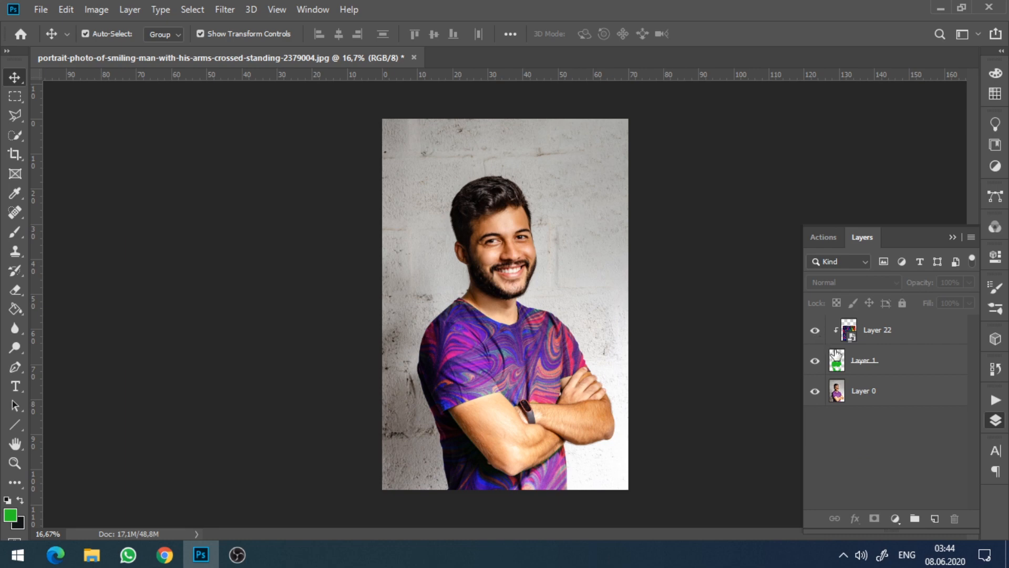
Step: Load Layer 1's shirt shape as a selection, with Layer 22 and Layer 1 hidden and Layer 0 active
{"action": "left_click", "coordinate": [814, 331]}
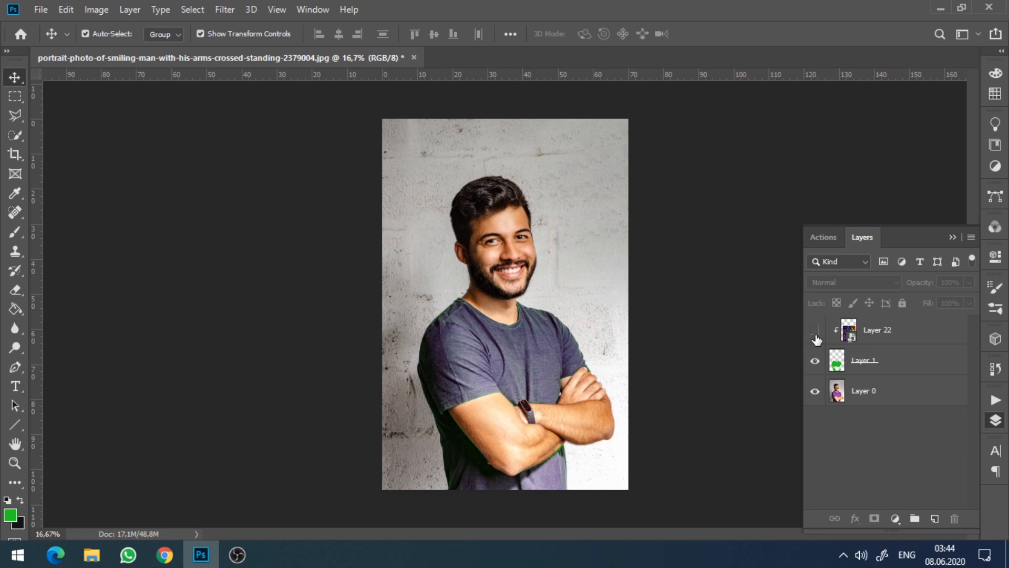
{"action": "left_click", "coordinate": [841, 364], "text": "ctrl"}
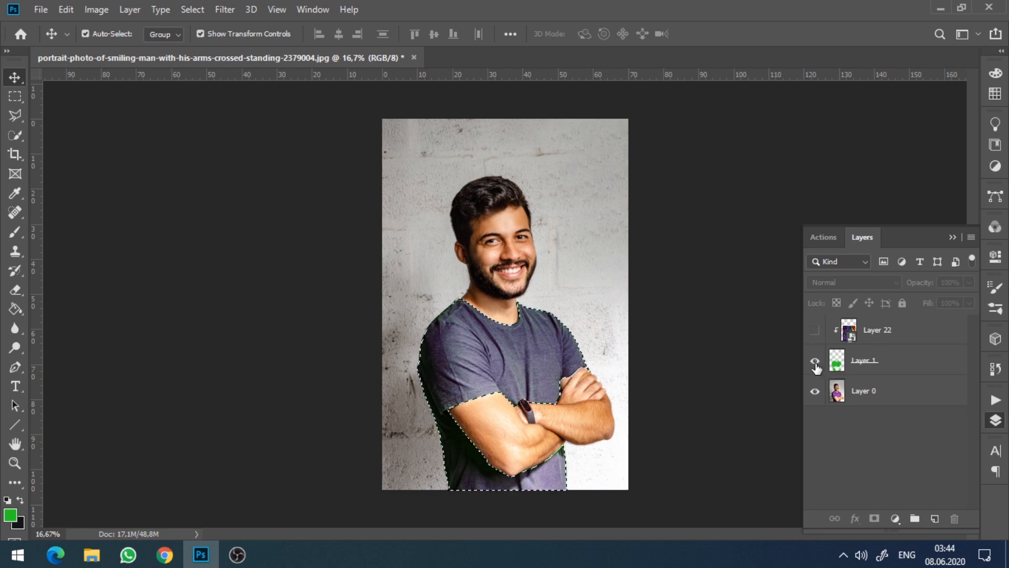
{"action": "left_click", "coordinate": [815, 360]}
{"action": "left_click", "coordinate": [890, 392]}
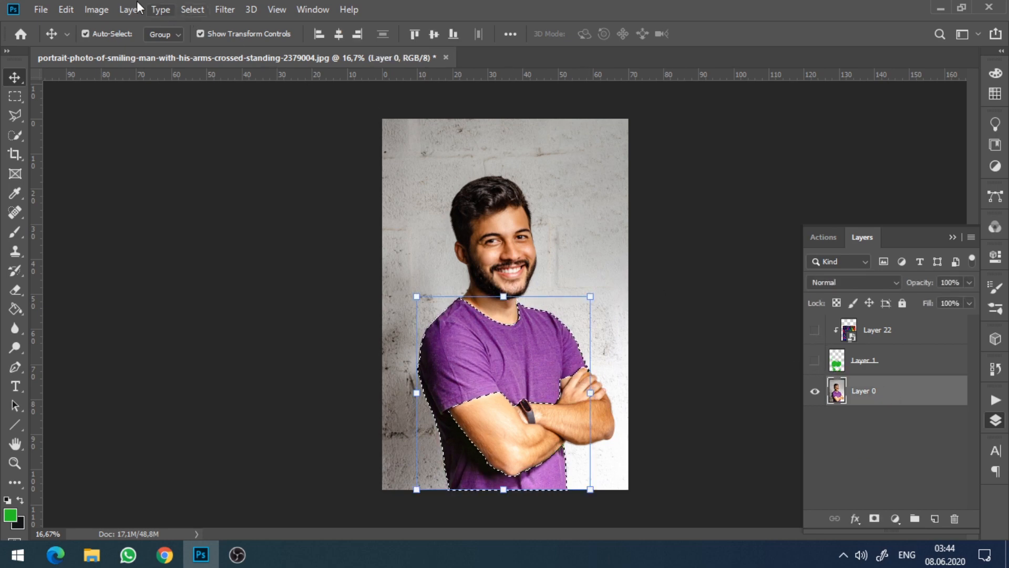
Step: Desaturate the selected shirt on Layer 0 with Hue/Saturation, setting Saturation to -100
{"action": "left_click", "coordinate": [97, 10]}
{"action": "mouse_move", "coordinate": [119, 48]}
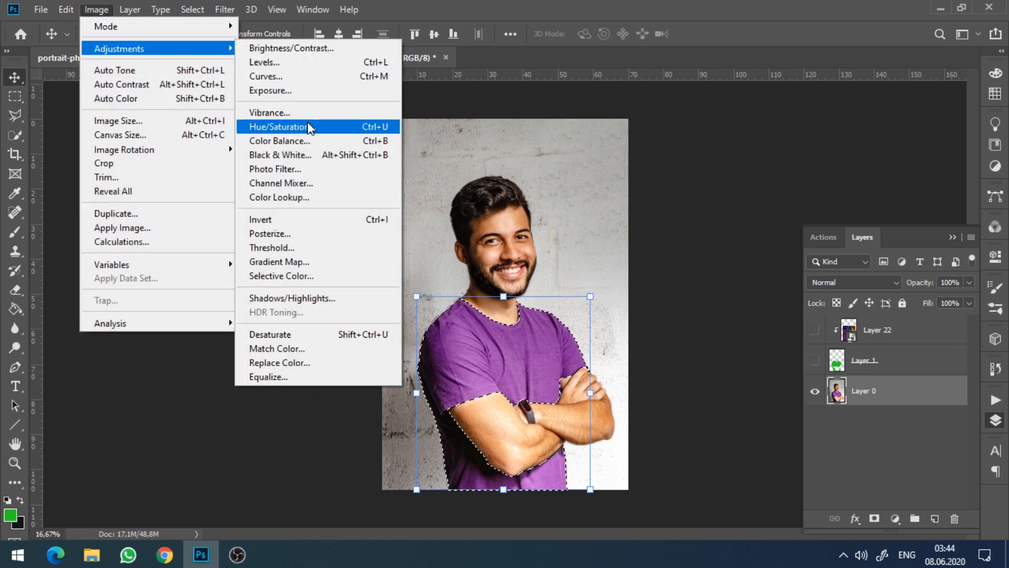
{"action": "left_click", "coordinate": [294, 126]}
{"action": "left_click_drag", "start_coordinate": [714, 250], "coordinate": [816, 220]}
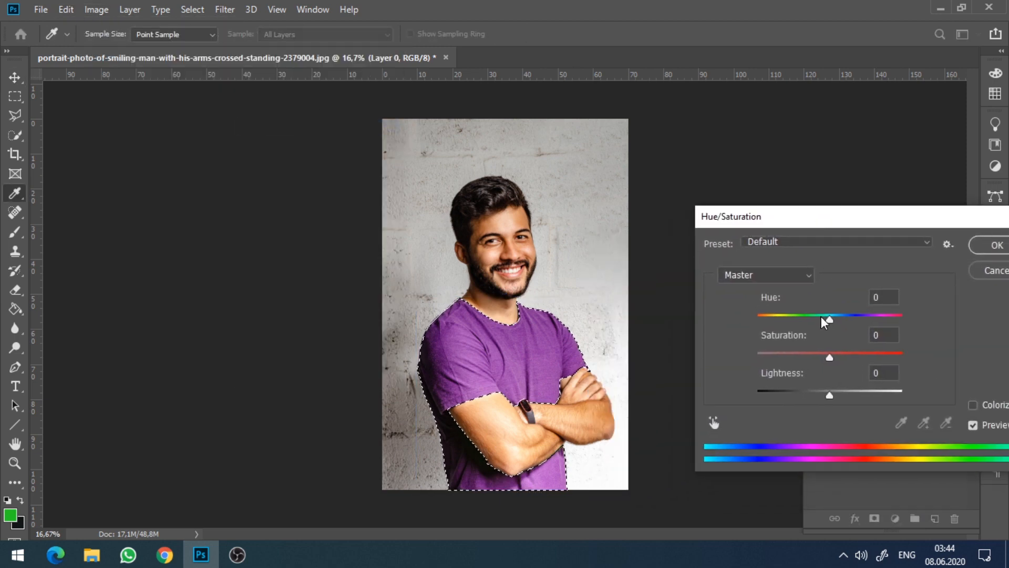
{"action": "left_click_drag", "start_coordinate": [829, 356], "coordinate": [743, 361]}
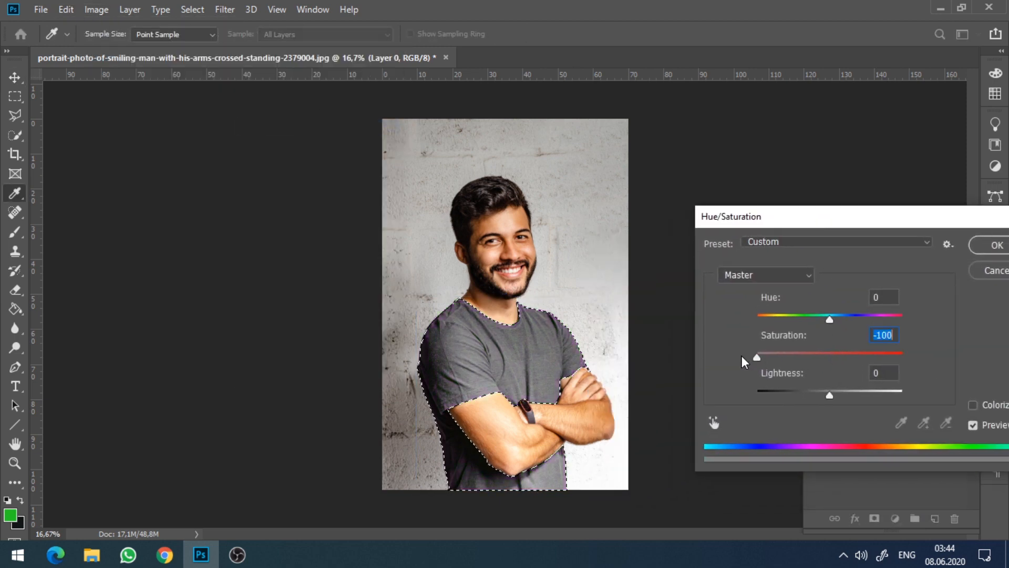
{"action": "left_click", "coordinate": [973, 250]}
{"action": "key", "text": "v"}
Step: Brighten the shirt on Layer 0 with Levels, setting the midtone input to 1,54 and white input to 128, and deselect
{"action": "left_click", "coordinate": [88, 11]}
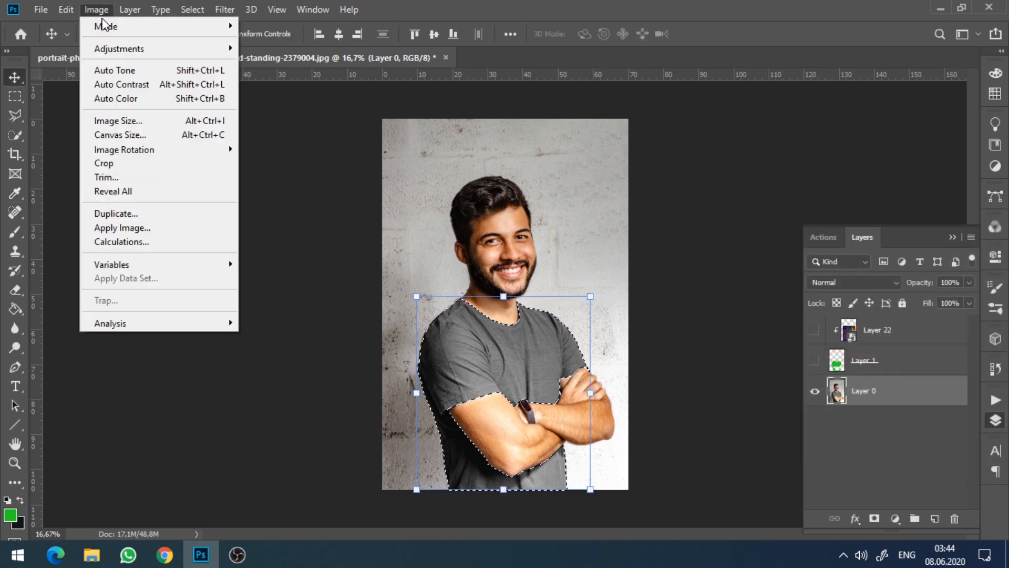
{"action": "mouse_move", "coordinate": [122, 46]}
{"action": "left_click", "coordinate": [263, 63]}
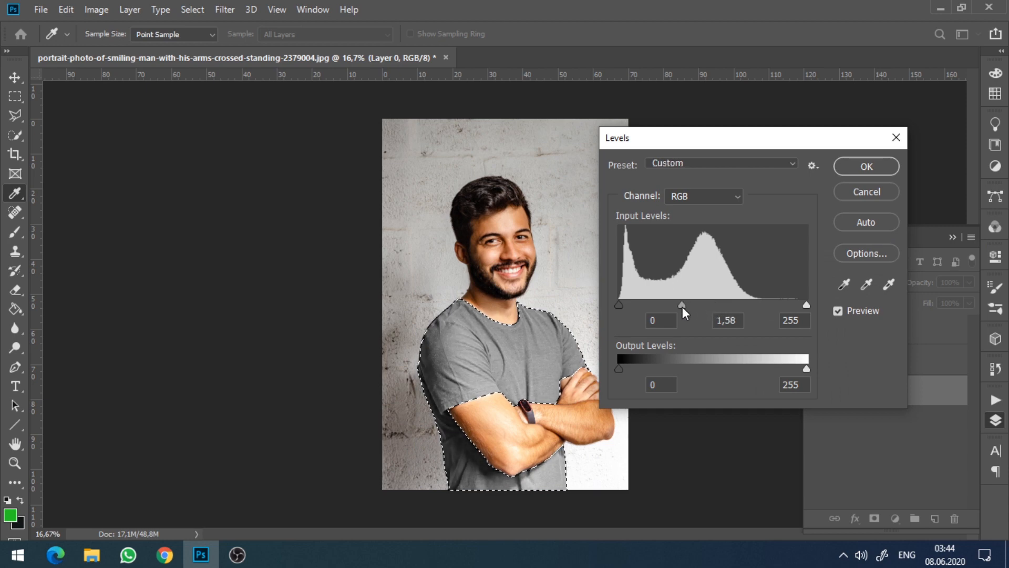
{"action": "left_click_drag", "start_coordinate": [807, 305], "coordinate": [726, 303]}
{"action": "left_click_drag", "start_coordinate": [655, 304], "coordinate": [644, 305]}
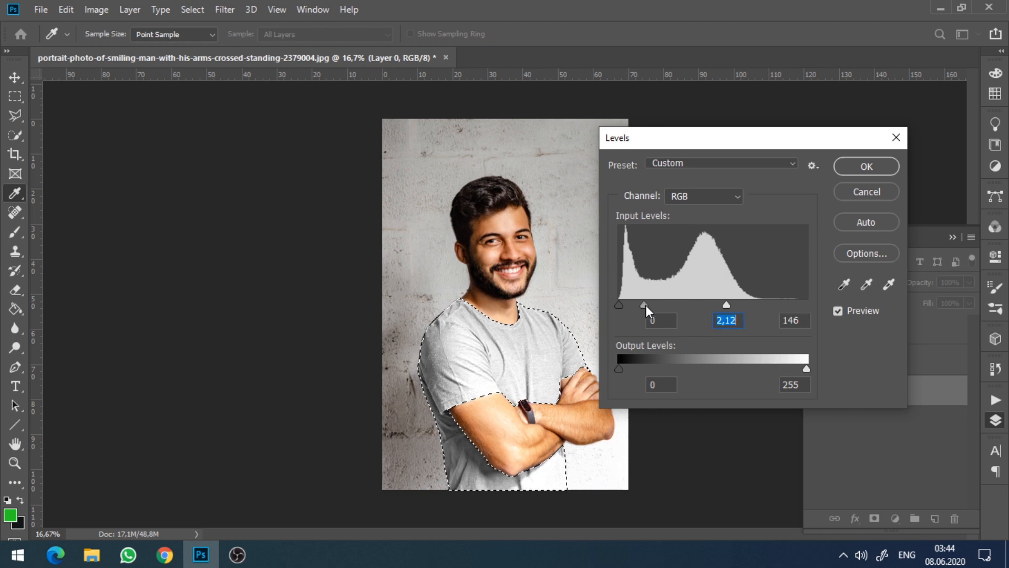
{"action": "left_click_drag", "start_coordinate": [725, 304], "coordinate": [714, 305]}
{"action": "left_click_drag", "start_coordinate": [643, 305], "coordinate": [651, 305]}
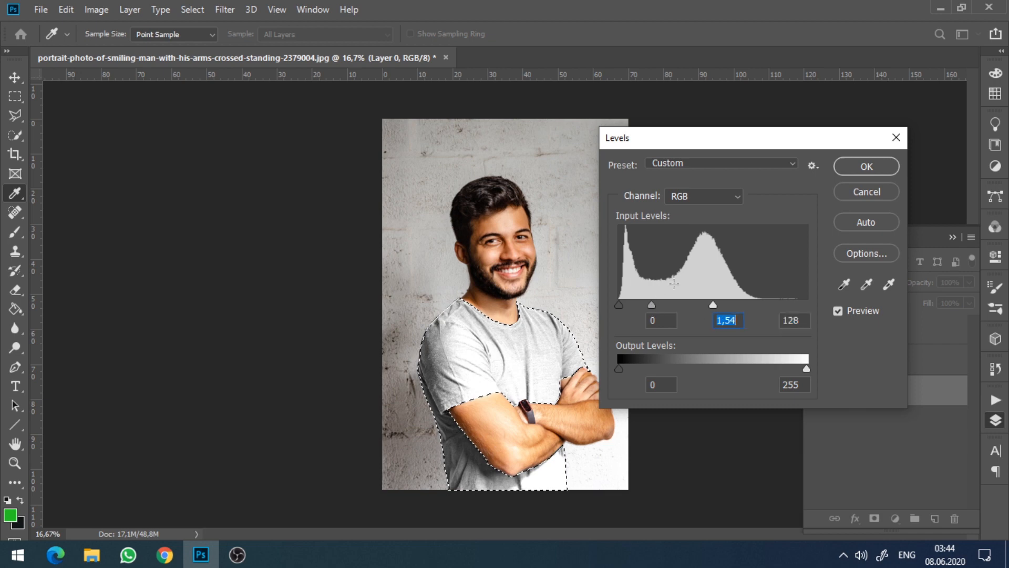
{"action": "left_click", "coordinate": [865, 166]}
{"action": "key", "text": "v"}
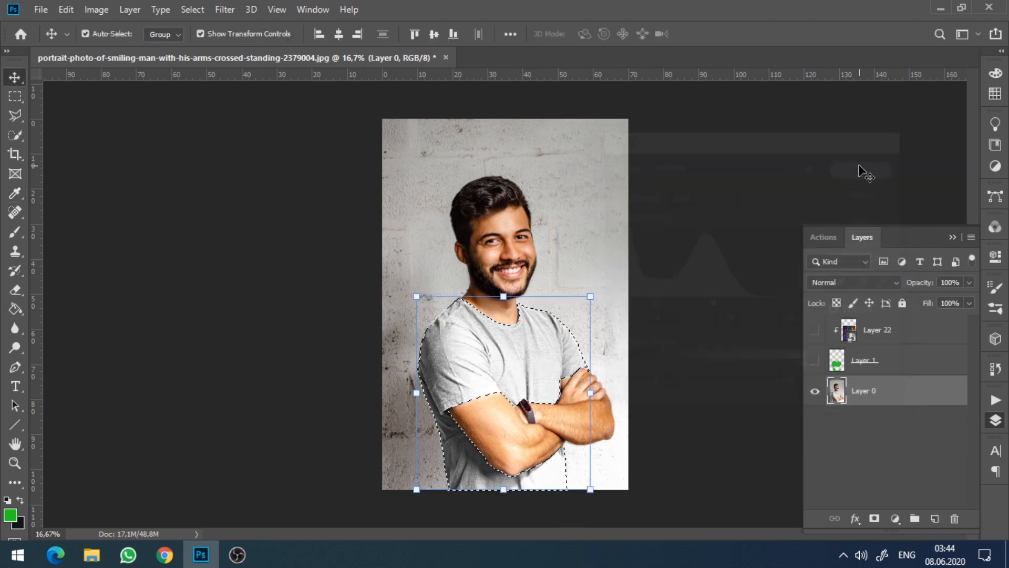
{"action": "left_click", "coordinate": [15, 95]}
{"action": "left_click", "coordinate": [704, 287]}
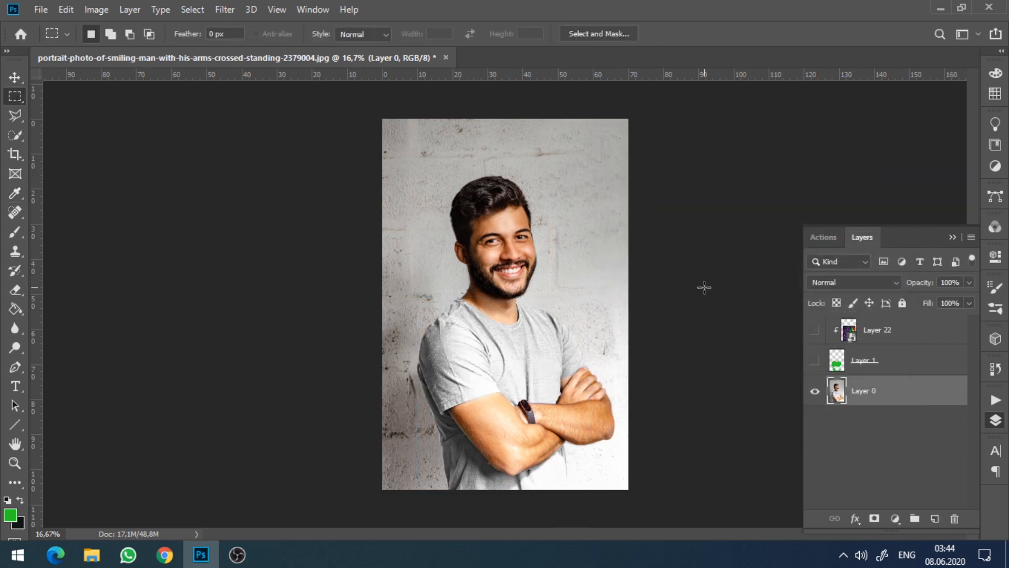
Step: Open Layer 22's smart object contents for editing and open the pink-flamingo-printed-paper-1239385 image from Downloads
{"action": "double_click", "coordinate": [849, 336]}
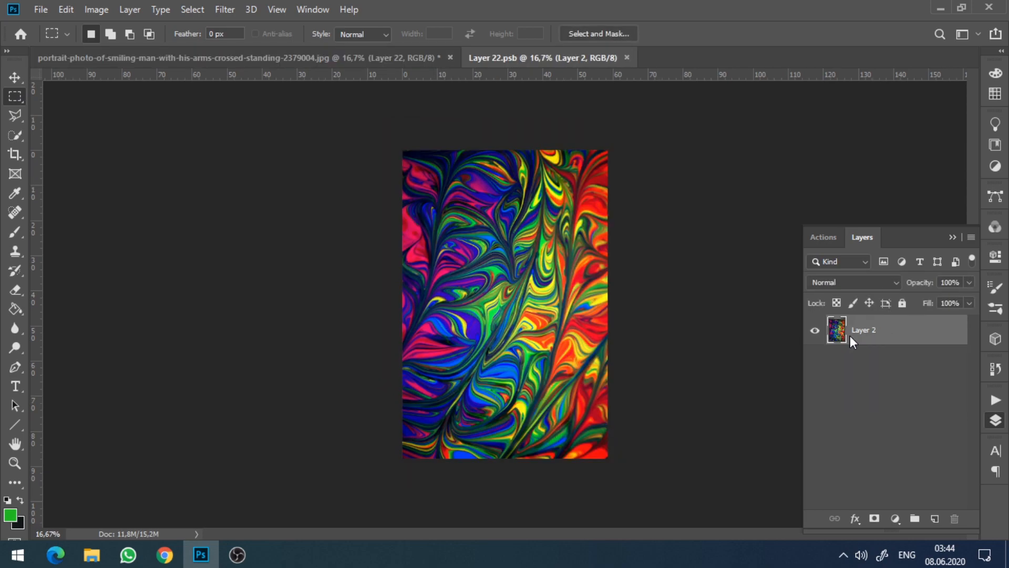
{"action": "left_click", "coordinate": [40, 9]}
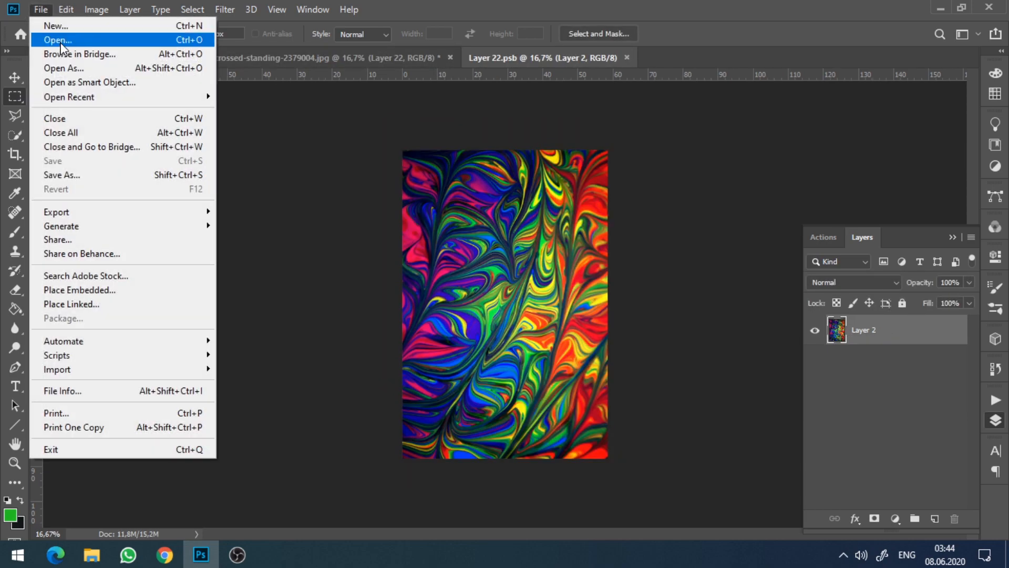
{"action": "left_click", "coordinate": [59, 39]}
{"action": "left_click", "coordinate": [184, 159]}
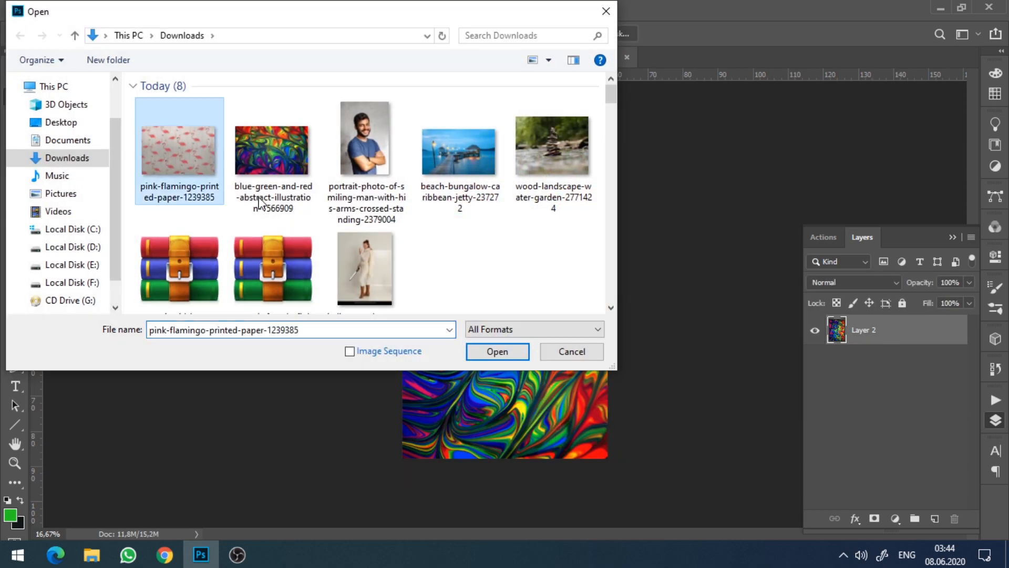
{"action": "left_click", "coordinate": [494, 351]}
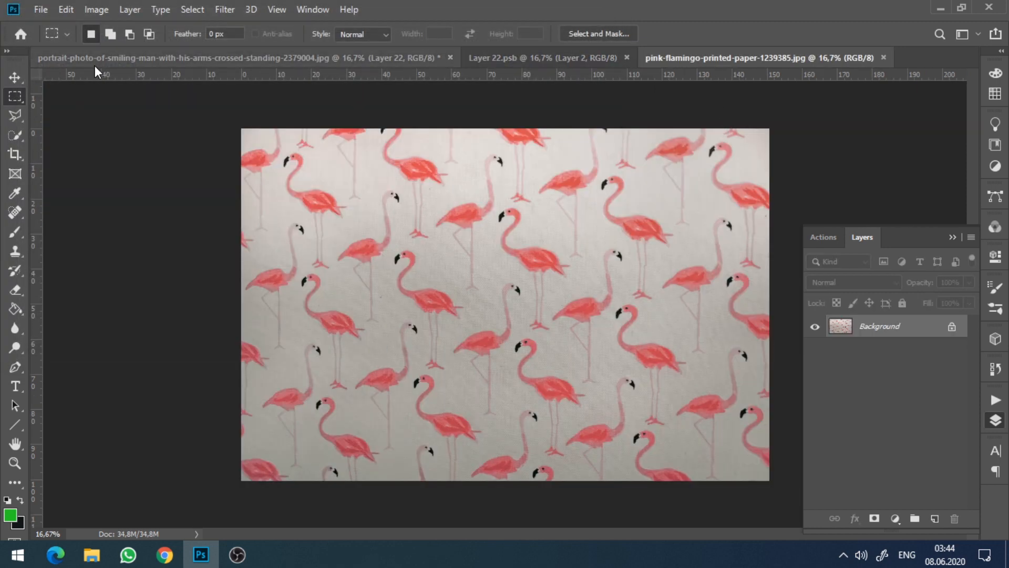
Step: Float the flamingo image in its own window and copy it into the Layer 22.psb document as a new layer
{"action": "key", "text": "v"}
{"action": "left_click_drag", "start_coordinate": [692, 63], "coordinate": [210, 328]}
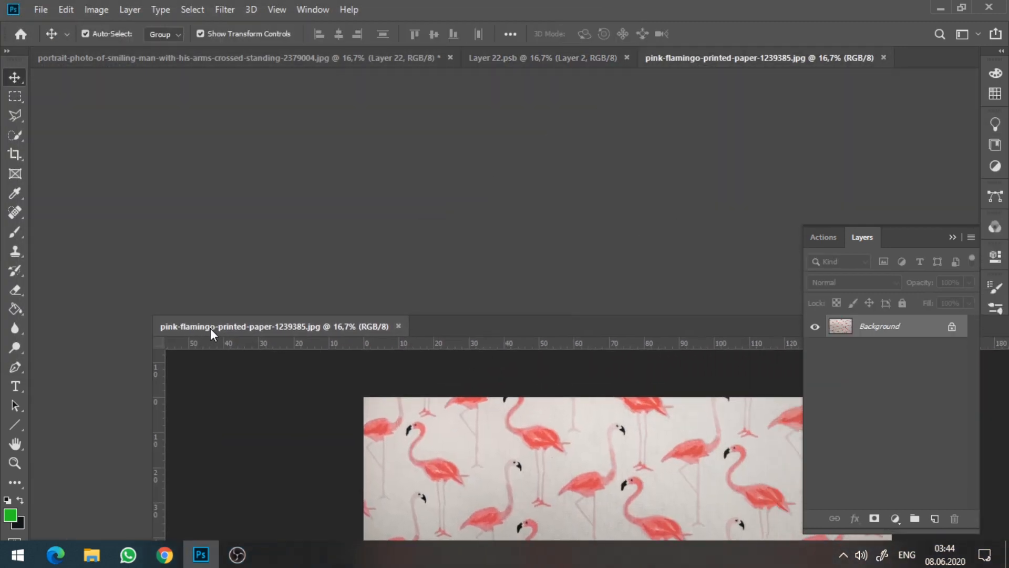
{"action": "left_click_drag", "start_coordinate": [491, 474], "coordinate": [531, 241]}
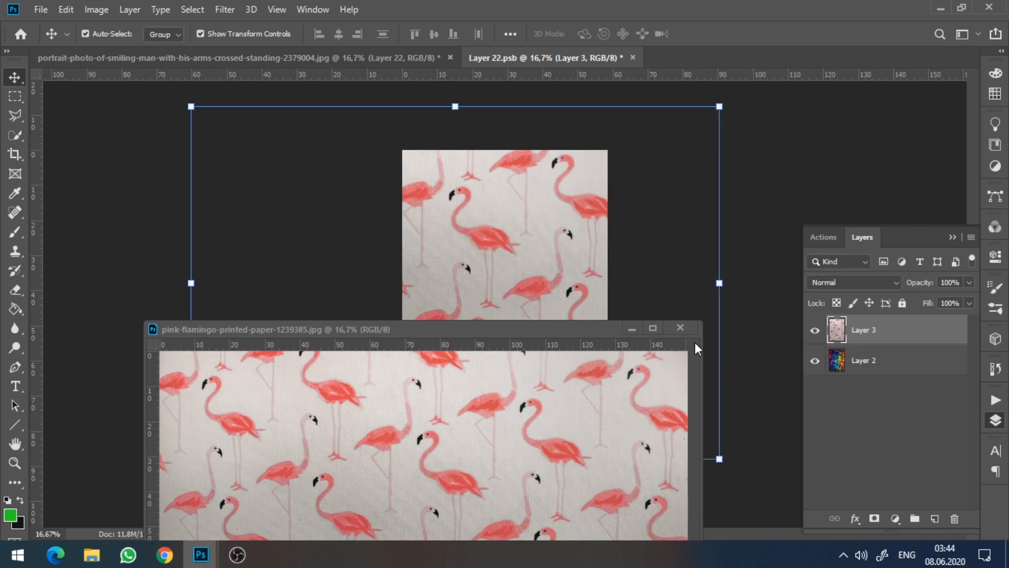
Step: Rotate the flamingo layer by -90° and scale it down so it still covers the whole Layer 22.psb canvas, then deselect
{"action": "left_click_drag", "start_coordinate": [733, 161], "coordinate": [386, 145]}
{"action": "left_click_drag", "start_coordinate": [540, 206], "coordinate": [589, 325]}
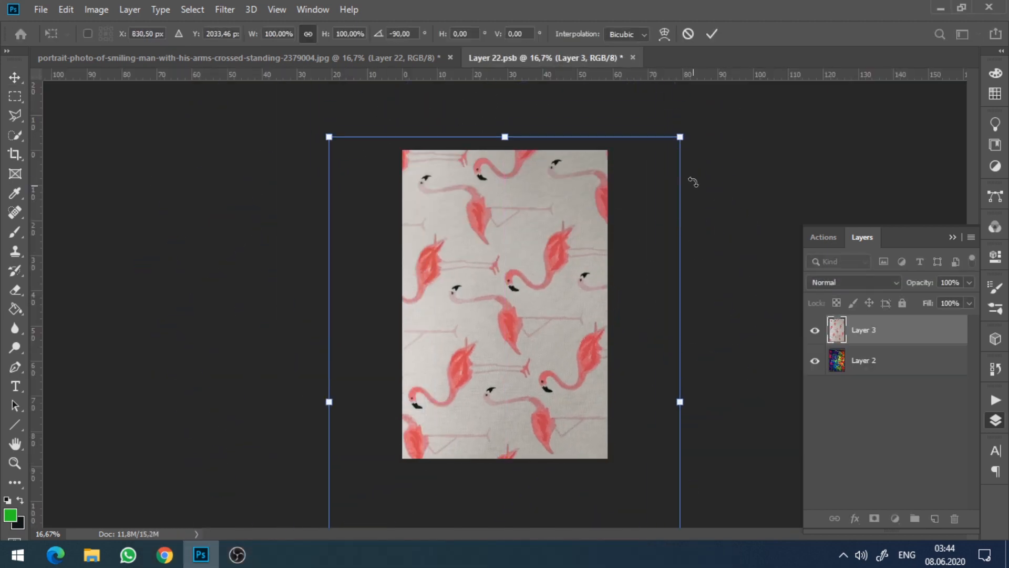
{"action": "left_click_drag", "start_coordinate": [681, 135], "coordinate": [608, 248]}
{"action": "left_click_drag", "start_coordinate": [571, 328], "coordinate": [570, 230]}
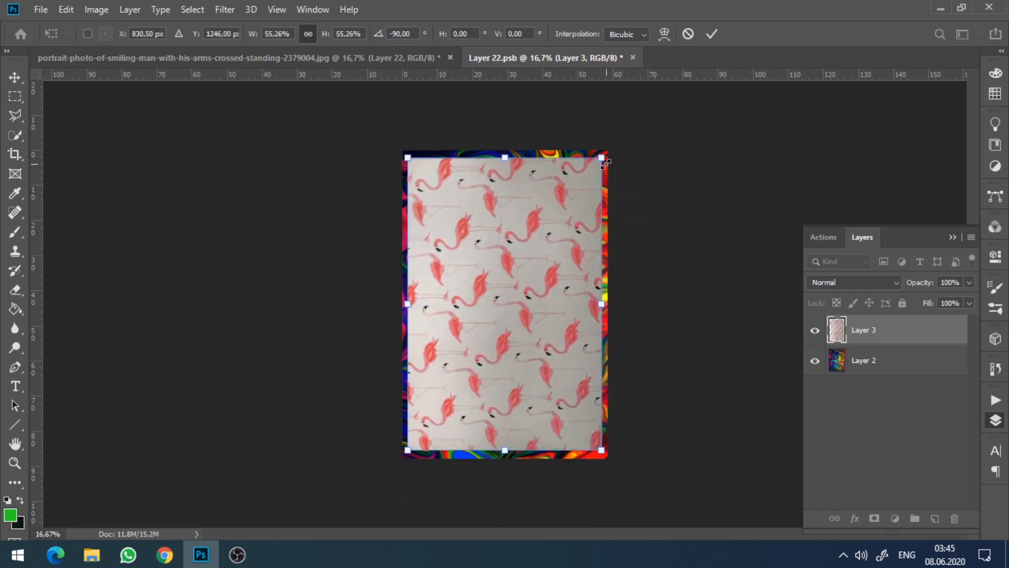
{"action": "left_click_drag", "start_coordinate": [608, 154], "coordinate": [611, 146]}
{"action": "key", "text": "Return"}
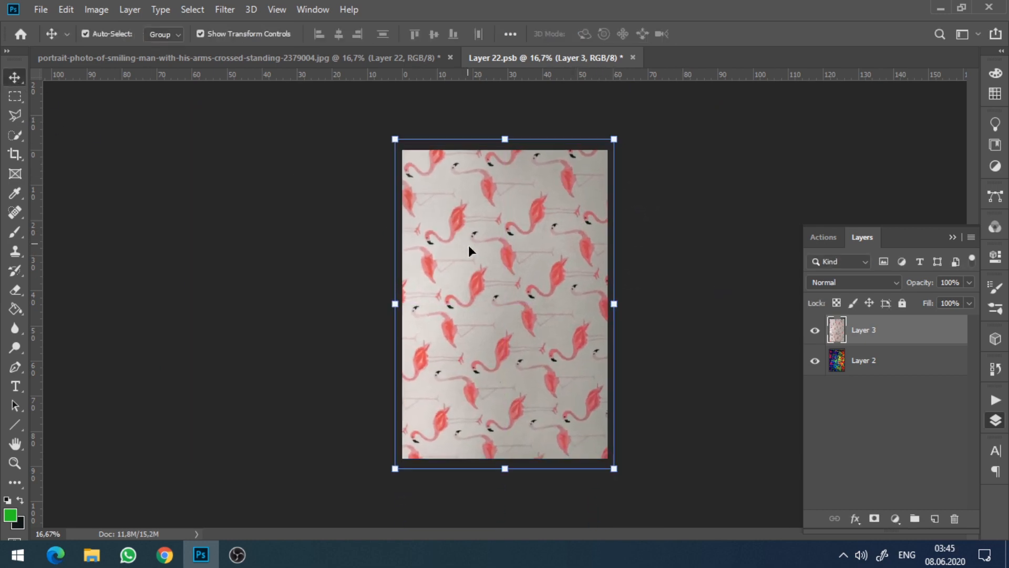
{"action": "left_click", "coordinate": [346, 236]}
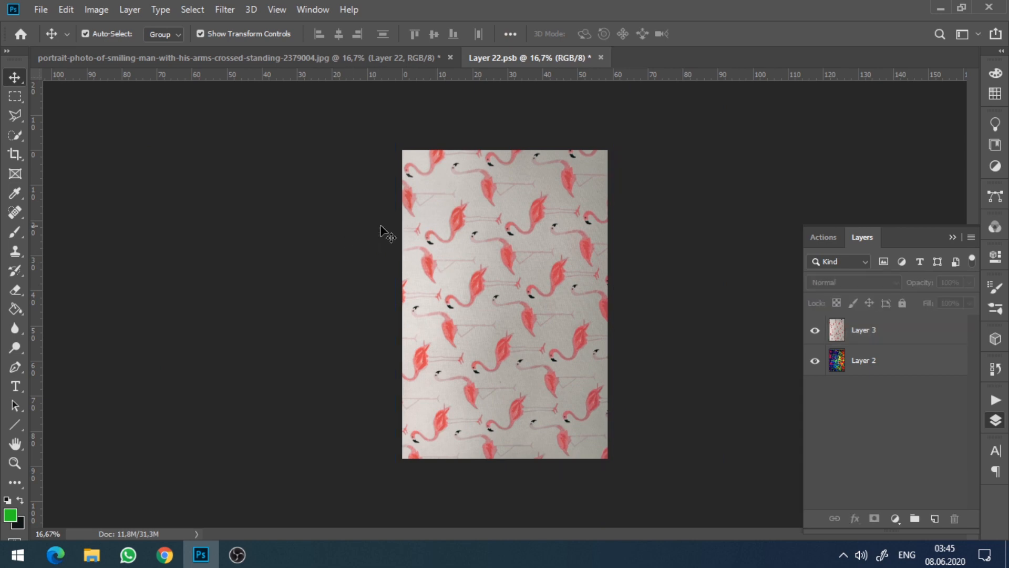
Step: Close the Layer 22.psb smart object with its changes saved, and make Layer 22 and Layer 1 visible in the portrait
{"action": "left_click", "coordinate": [601, 58]}
{"action": "left_click", "coordinate": [452, 215]}
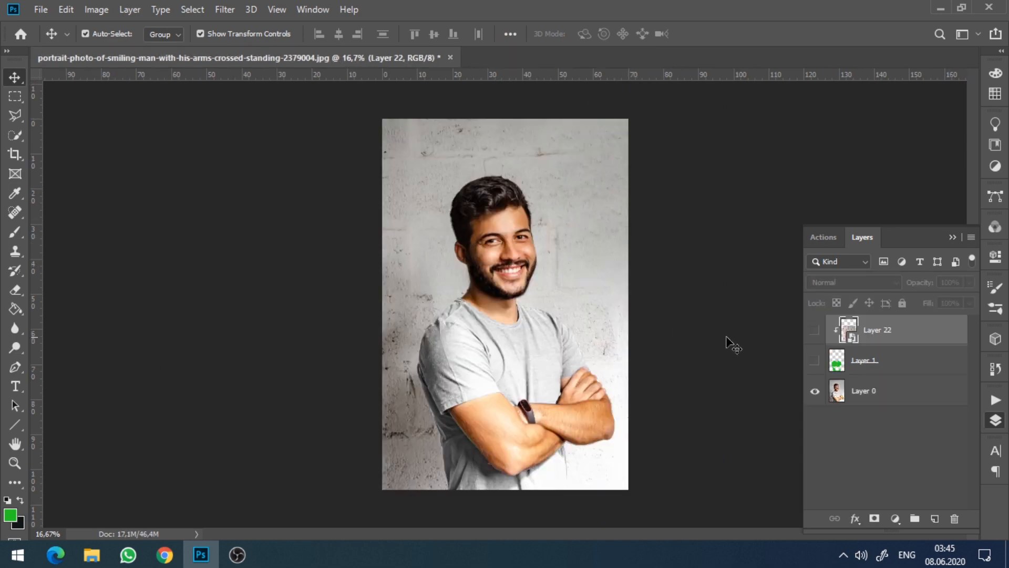
{"action": "left_click_drag", "start_coordinate": [810, 337], "coordinate": [815, 367]}
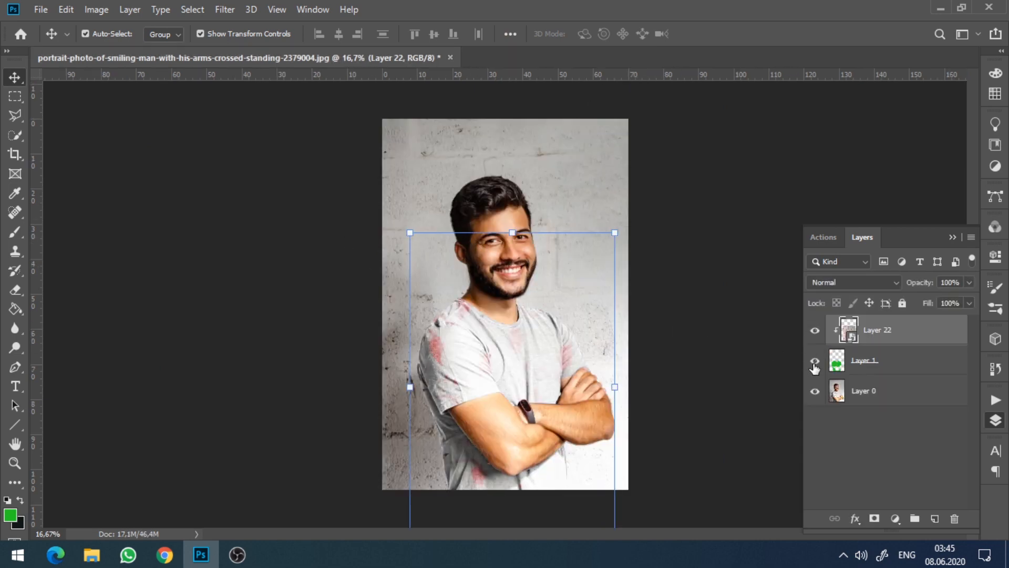
Step: Cycle Layer 1's blend modes from Normal through to Hard Light, reduce its Fill to 51%, and deselect
{"action": "left_click", "coordinate": [885, 369]}
{"action": "left_click", "coordinate": [844, 282]}
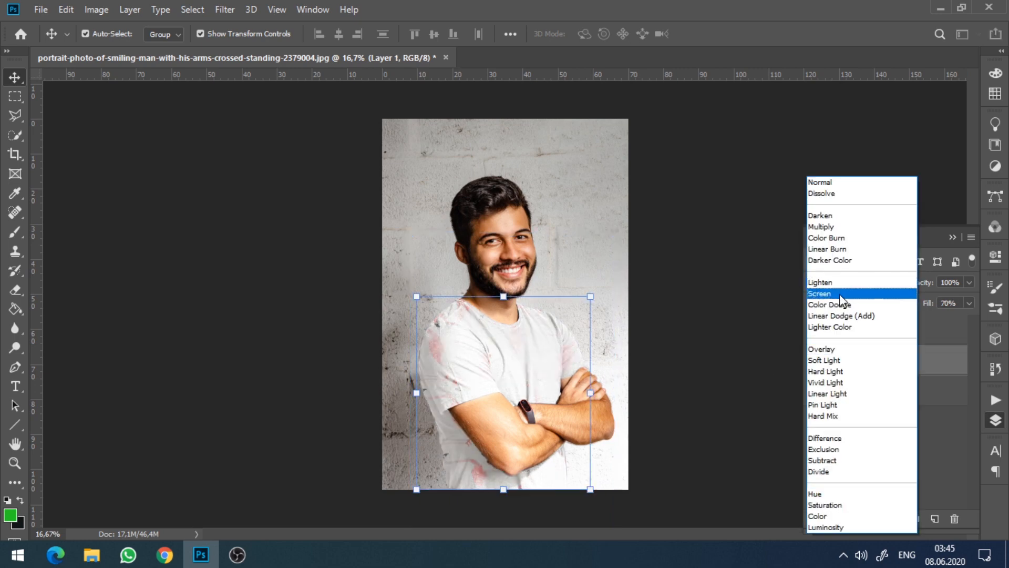
{"action": "left_click", "coordinate": [839, 192]}
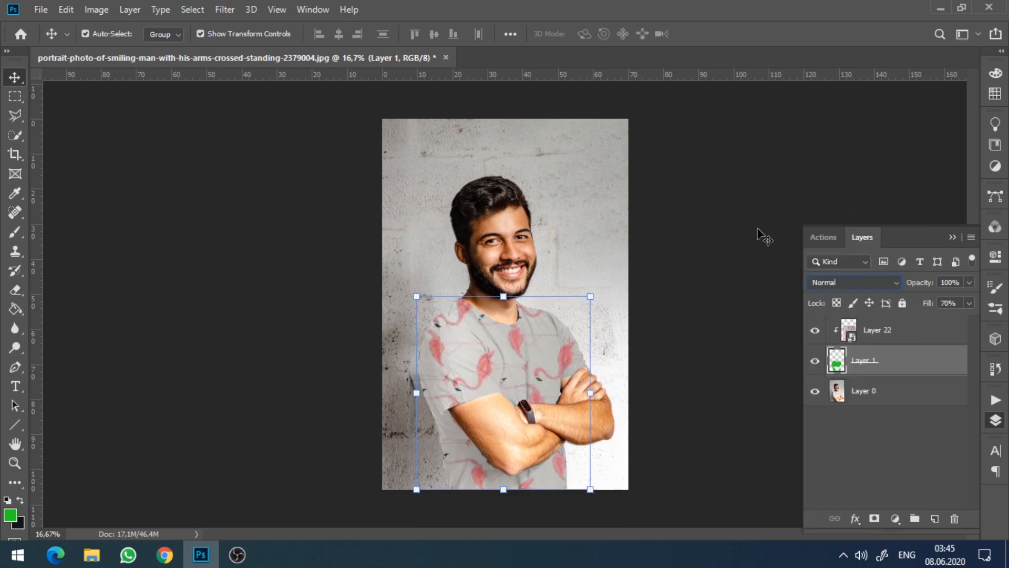
{"action": "key", "text": "Down"}
{"action": "key", "text": "Down"}
{"action": "key", "text": "Down"}
{"action": "key", "text": "Down"}
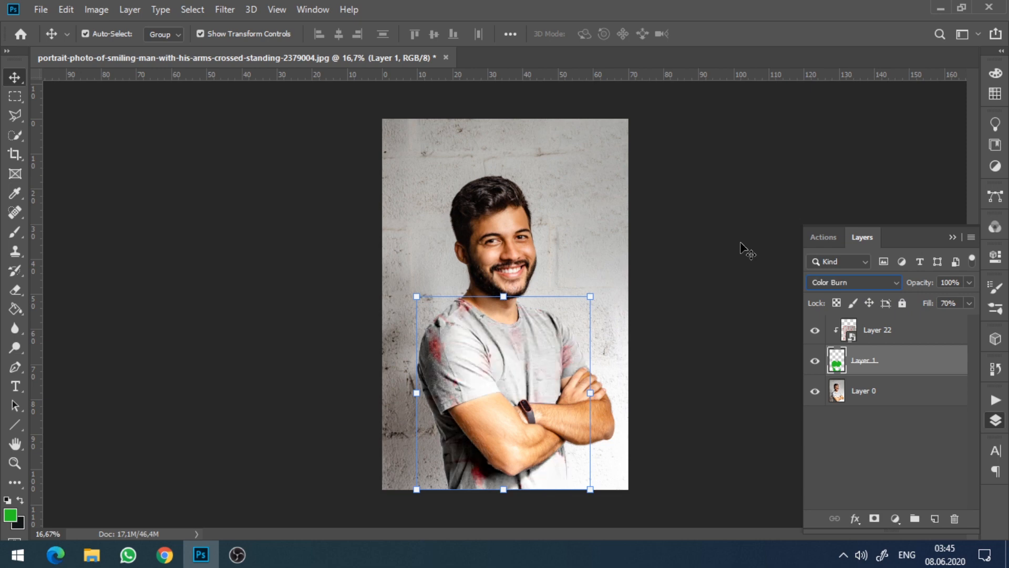
{"action": "key", "text": "Down"}
{"action": "key", "text": "Down"}
{"action": "key", "text": "Down"}
{"action": "key", "text": "Down"}
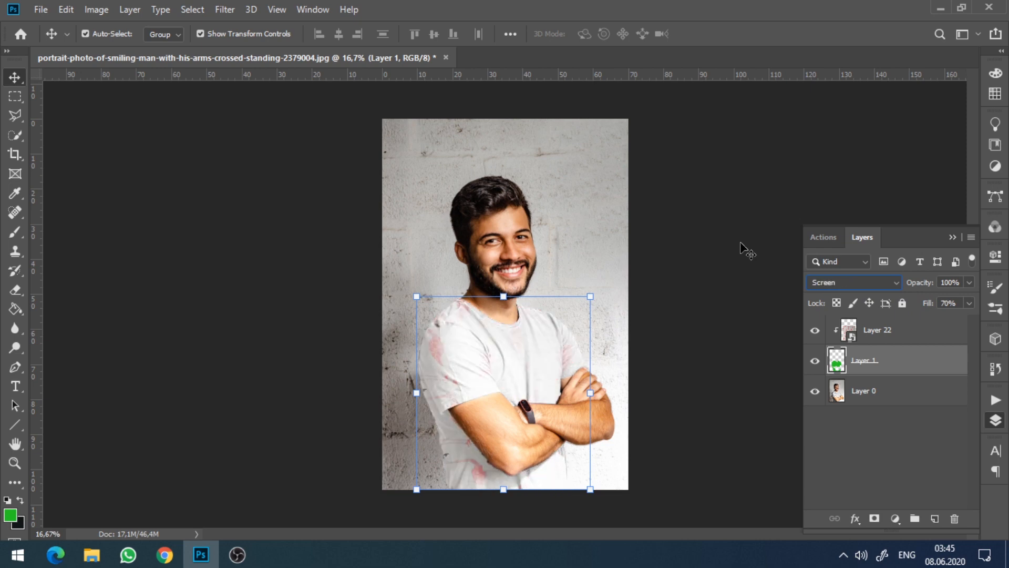
{"action": "key", "text": "Down"}
{"action": "key", "text": "Down"}
{"action": "key", "text": "Down"}
{"action": "key", "text": "Down"}
{"action": "key", "text": "Down"}
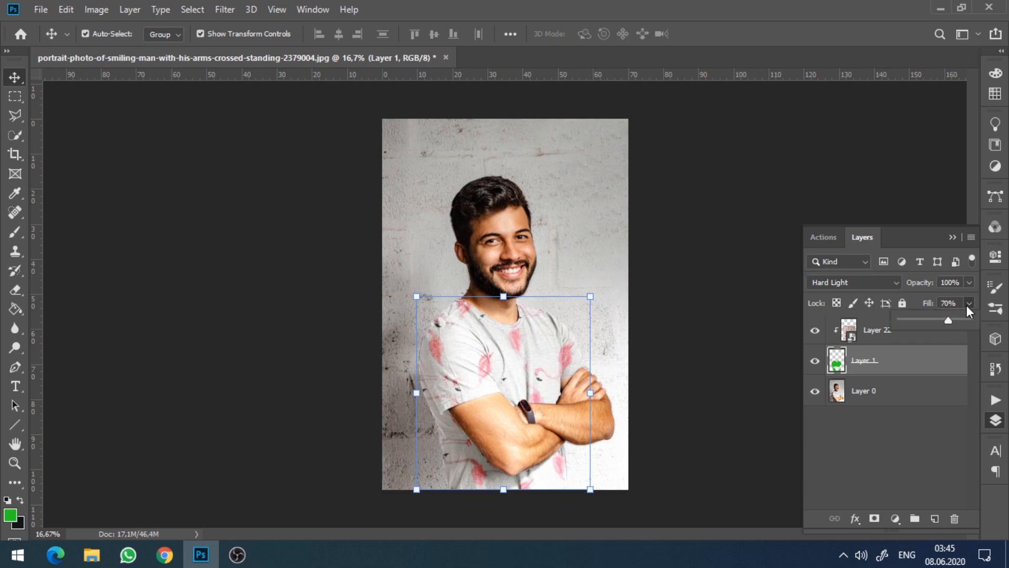
{"action": "left_click_drag", "start_coordinate": [967, 306], "coordinate": [937, 317]}
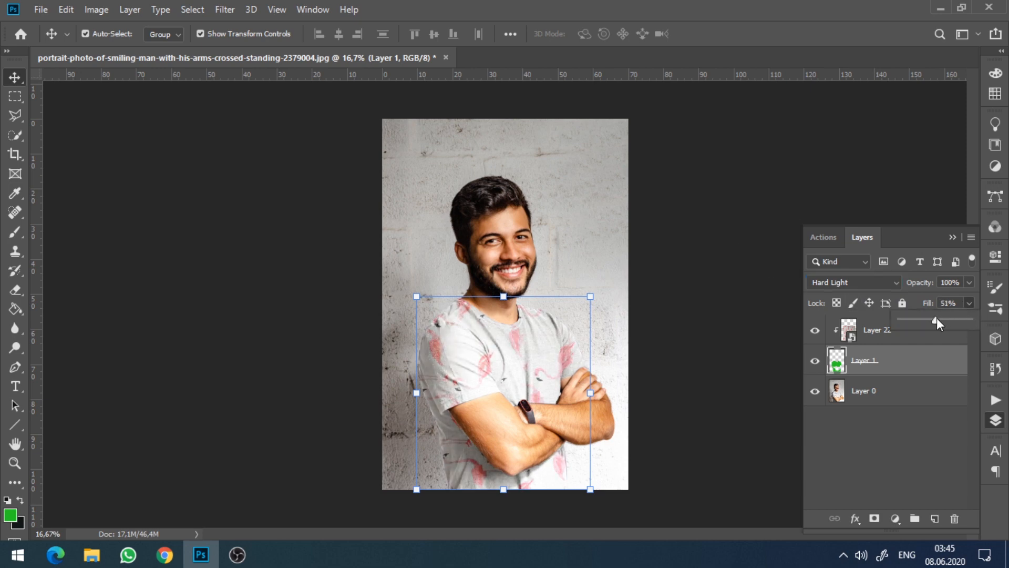
{"action": "left_click", "coordinate": [722, 382]}
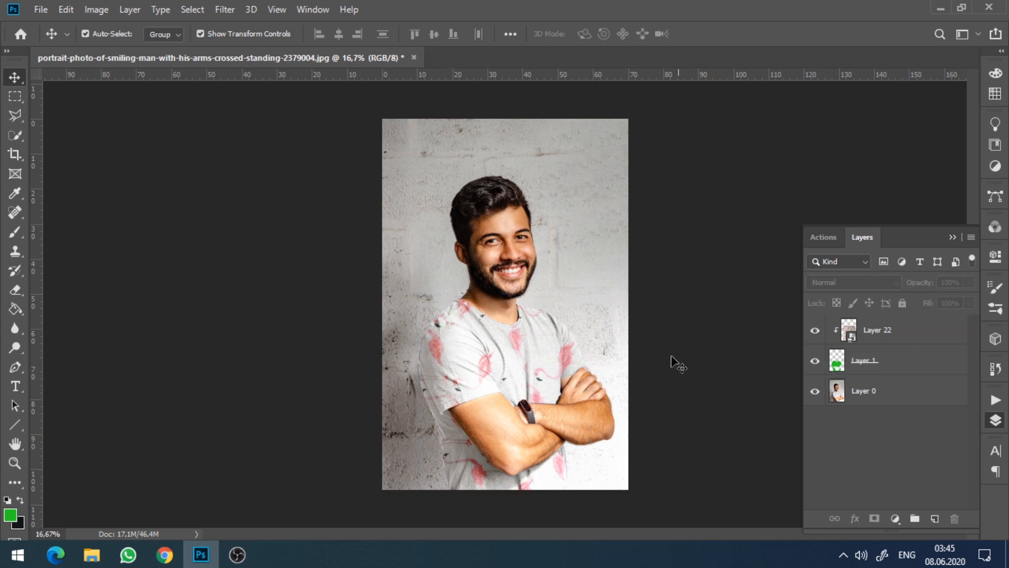
Step: Examine up close how the flamingo pattern blends with the shirt's folds and sleeve edges
{"action": "left_click", "coordinate": [15, 462]}
{"action": "left_click_drag", "start_coordinate": [526, 463], "coordinate": [530, 300]}
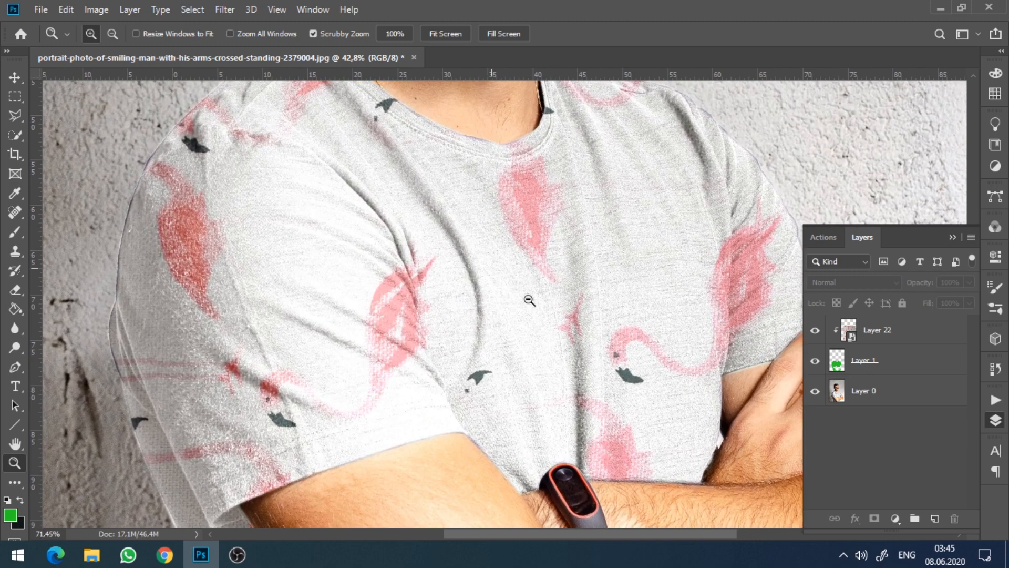
{"action": "left_click_drag", "start_coordinate": [205, 225], "coordinate": [223, 223]}
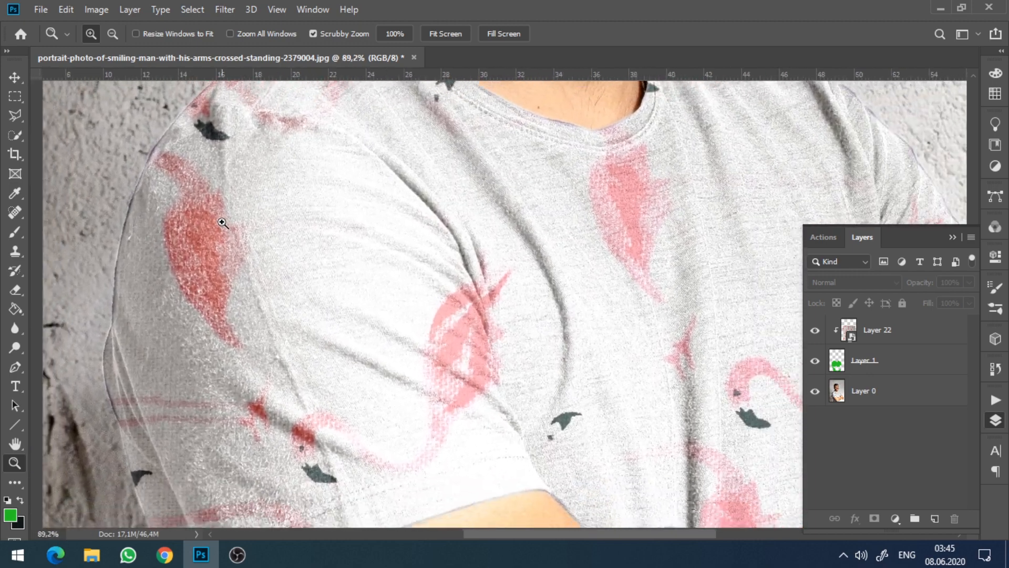
{"action": "left_click_drag", "start_coordinate": [664, 315], "coordinate": [618, 305]}
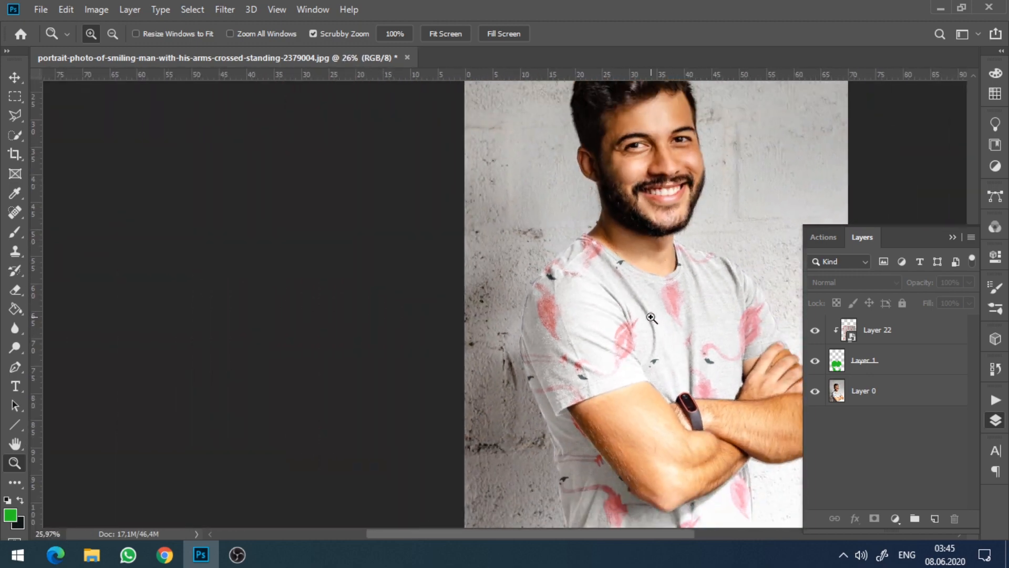